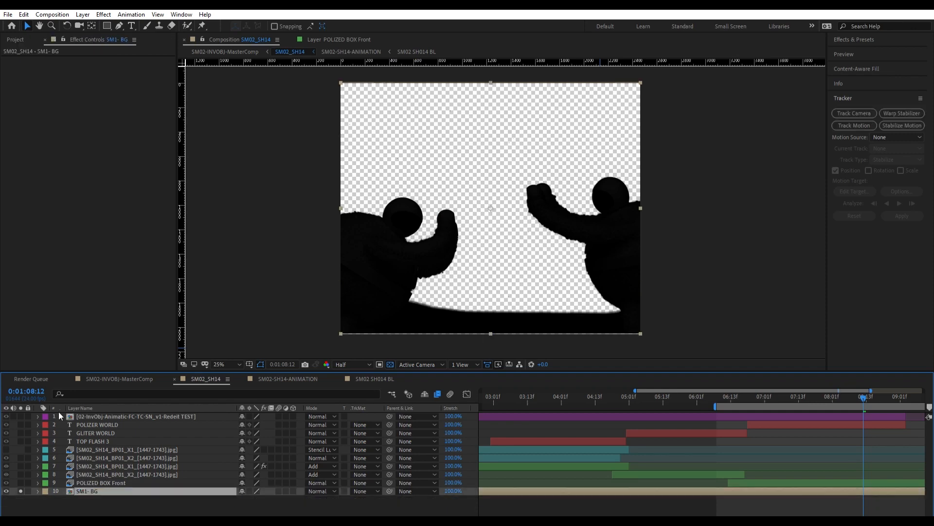
Mask the left figure on the SM1- BG layer at 0:01:10:19 and duplicate the masked layer.
left_click_drag(867, 395, 801, 401)
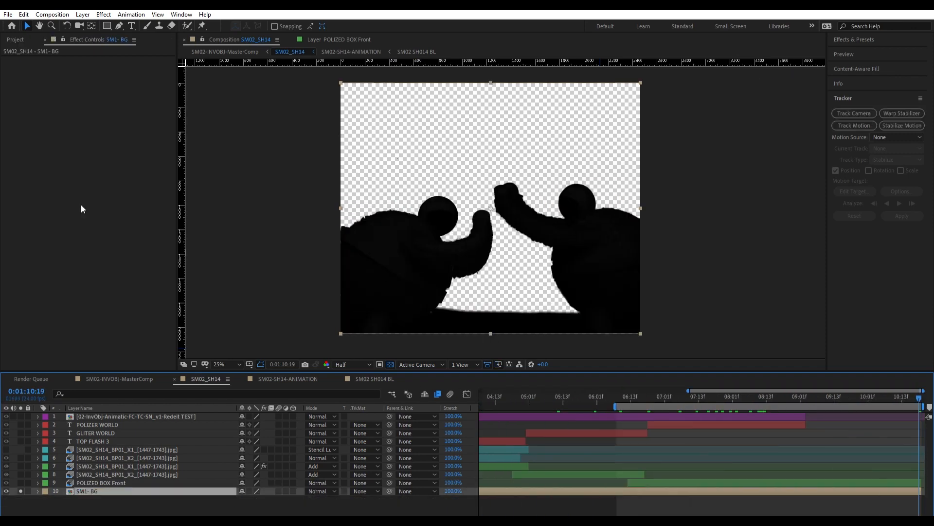
left_click(357, 153)
left_click(476, 192)
left_click(496, 222)
left_click(81, 491)
key("ctrl+d")
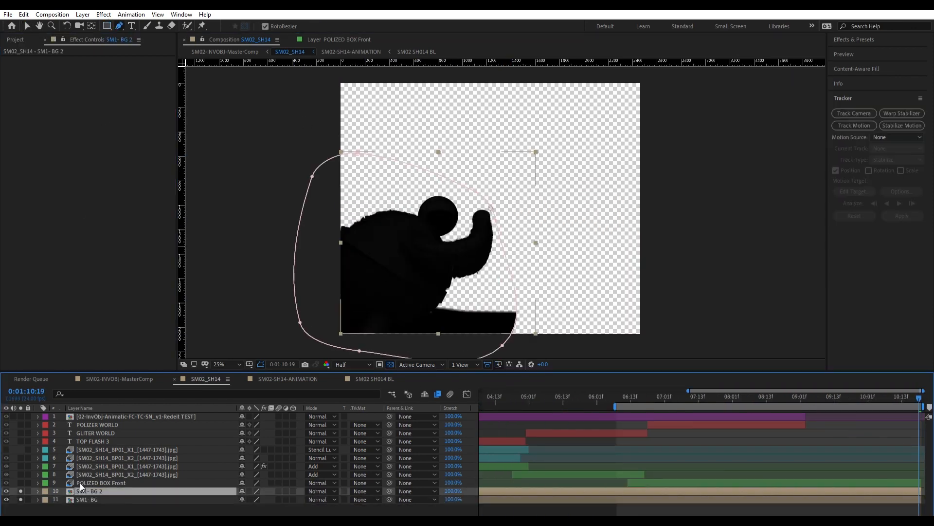
key("m")
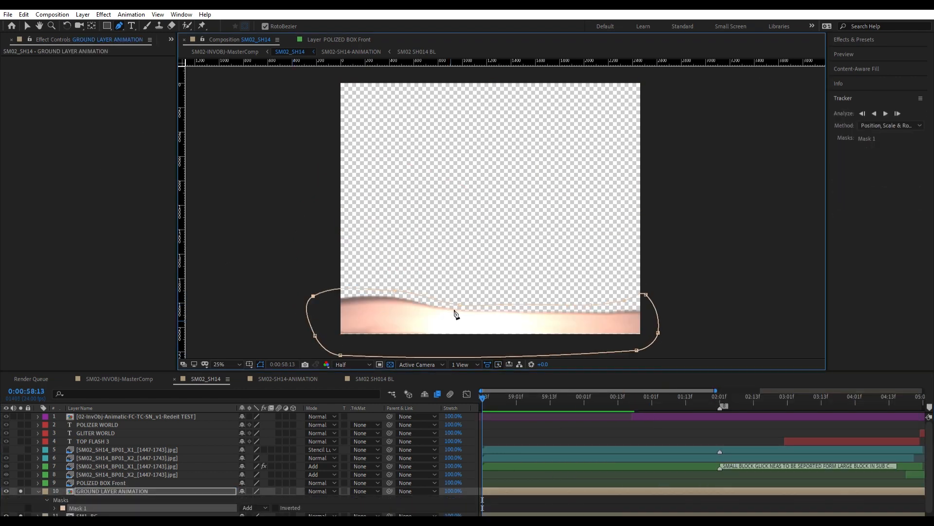
Reshape the GROUND LAYER ANIMATION mask to follow the ground's upper edge, with 17 pixels of feather and 14 pixels of expansion.
left_click_drag(395, 294, 401, 298)
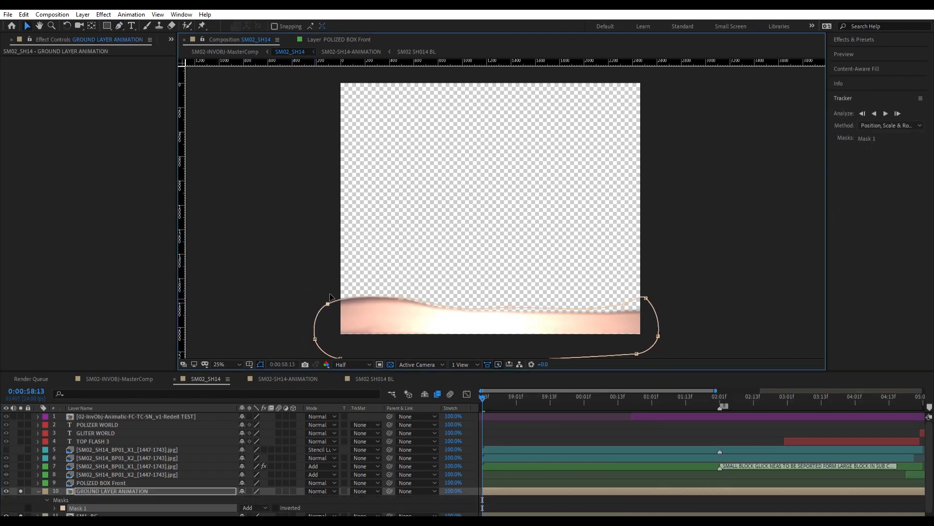
left_click_drag(648, 294, 674, 313)
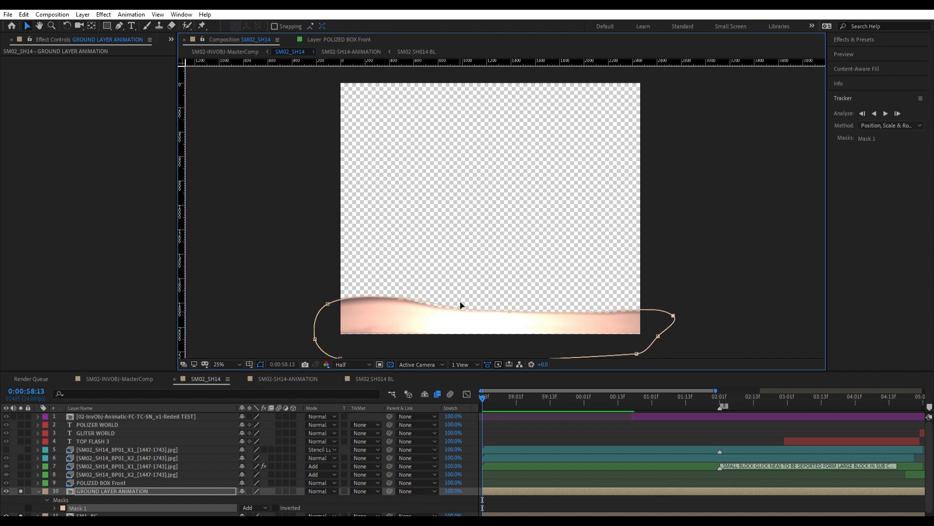
key("g")
left_click(54, 508)
scroll(263, 480, "down", 4)
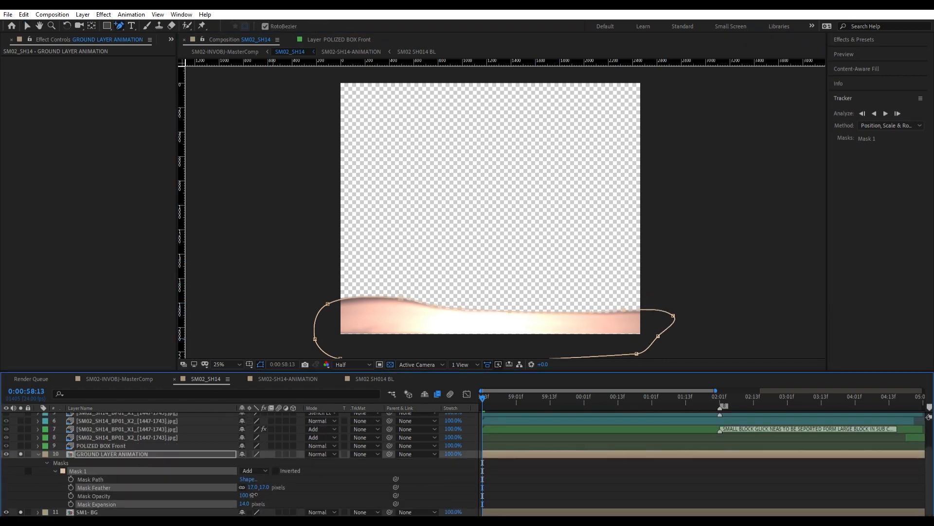
left_click(297, 492)
left_click(38, 455)
Draw a mask around the right figure on the SM2- BG layer at 0:01:10:19 and refine its edge near the raised hand.
left_click(87, 489)
left_click(636, 395)
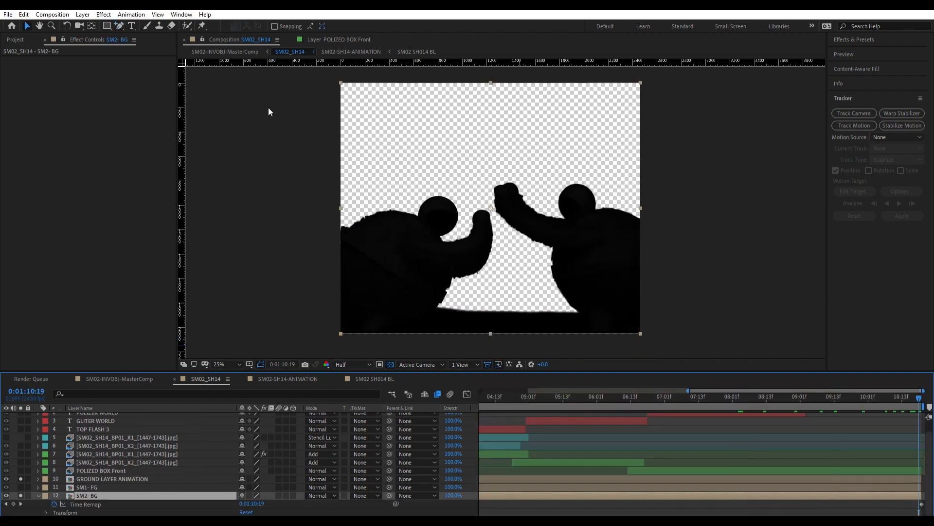
key("ctrl+v")
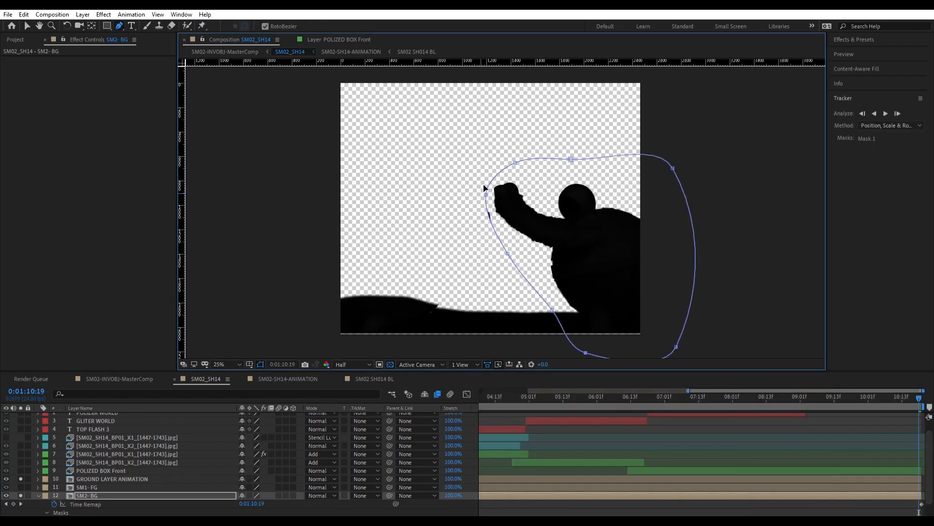
left_click_drag(486, 195, 487, 188)
Turn off solo for the ground layer, set the SM2- BG mask feather to 59 pixels and preview it.
left_click(20, 479)
scroll(55, 495, "down", 1)
left_click_drag(254, 495, 273, 491)
left_click_drag(272, 491, 287, 483)
key("space")
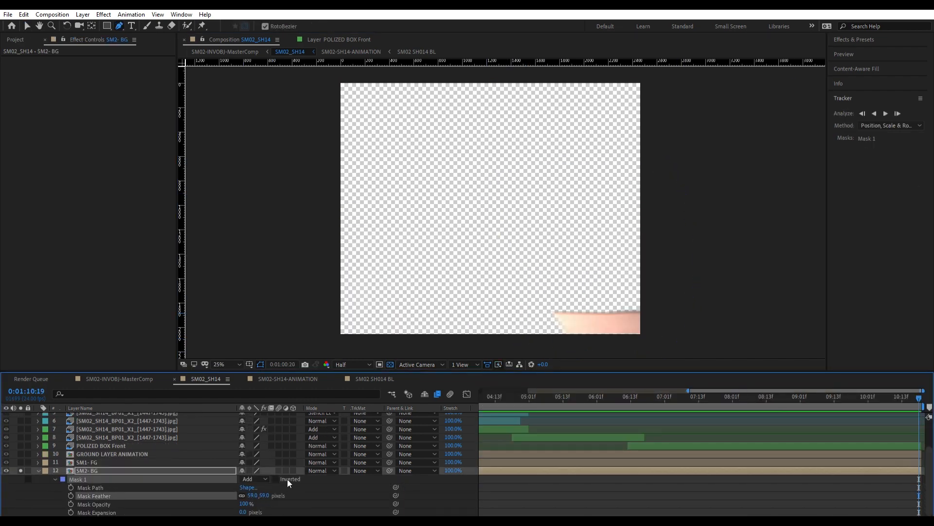
key("space")
Enable Mask Path keyframing on the SM2- BG mask and move the mask to follow the right figure back to 0:01:02:09.
left_click(71, 487)
left_click_drag(705, 398, 622, 418)
key("ctrl+t")
left_click_drag(515, 180, 570, 180)
scroll(683, 511, "left", 3)
left_click_drag(683, 515, 614, 515)
left_click(611, 398)
key("ctrl+t")
left_click_drag(588, 327, 644, 325)
left_click_drag(662, 515, 605, 514)
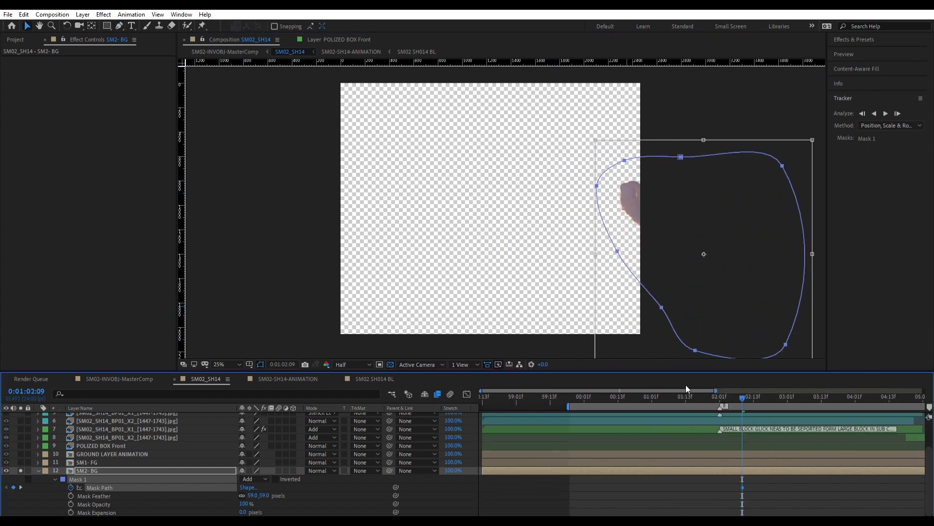
Keyframe the SM2- BG mask path from 0:01:02:09 back to 0:01:00:19 so it follows the right figure out of frame.
left_click(633, 398)
key("ctrl+t")
left_click_drag(735, 242, 802, 241)
left_click_drag(686, 396, 680, 392)
key("ctrl+t")
left_click_drag(713, 311, 672, 324)
left_click(658, 397)
key("ctrl+t")
left_click(636, 397)
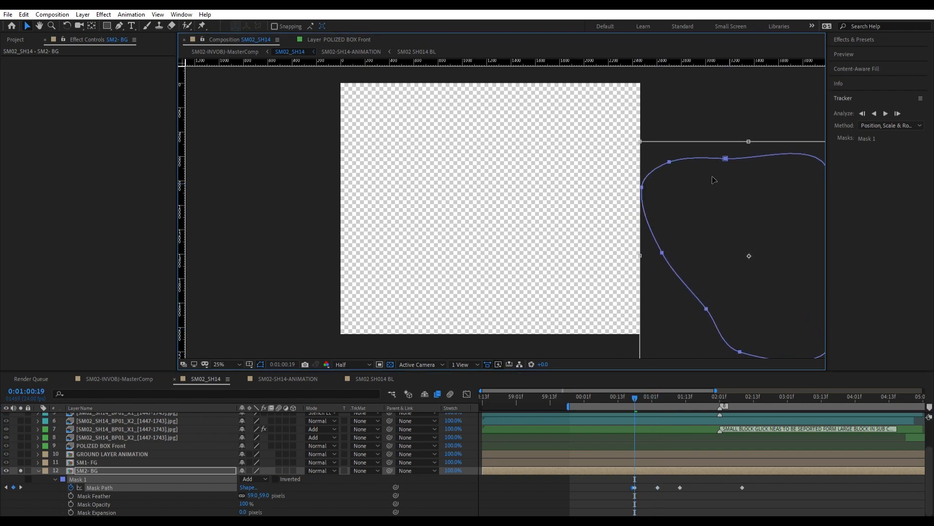
left_click(633, 472)
left_click(38, 471)
Solo the ground and both figure layers together and preview the animation from 0:01:00:02.
left_click_drag(21, 491, 21, 499)
left_click(587, 398)
key("space")
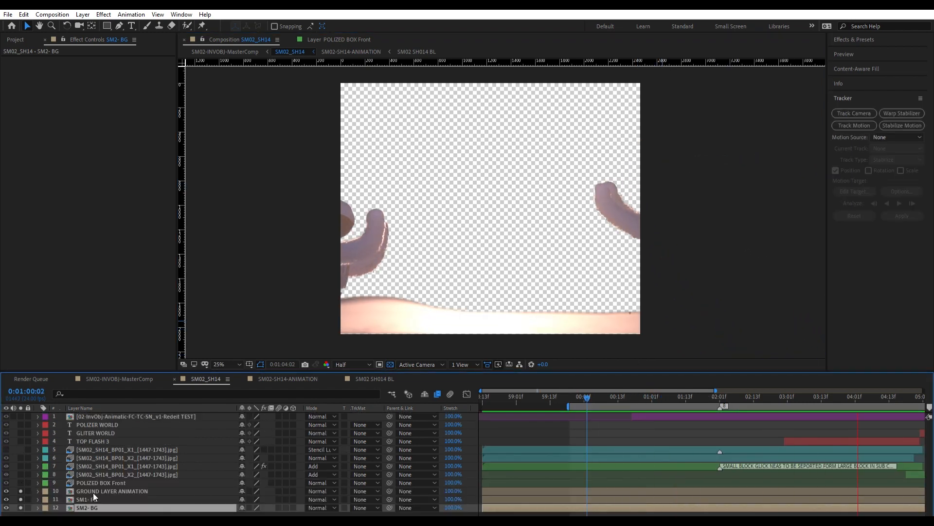
key("space")
Solo the POLIZED BOX Front layer, set its three masks to Add and preview the box.
left_click(92, 499)
left_click(104, 483)
left_click(21, 482)
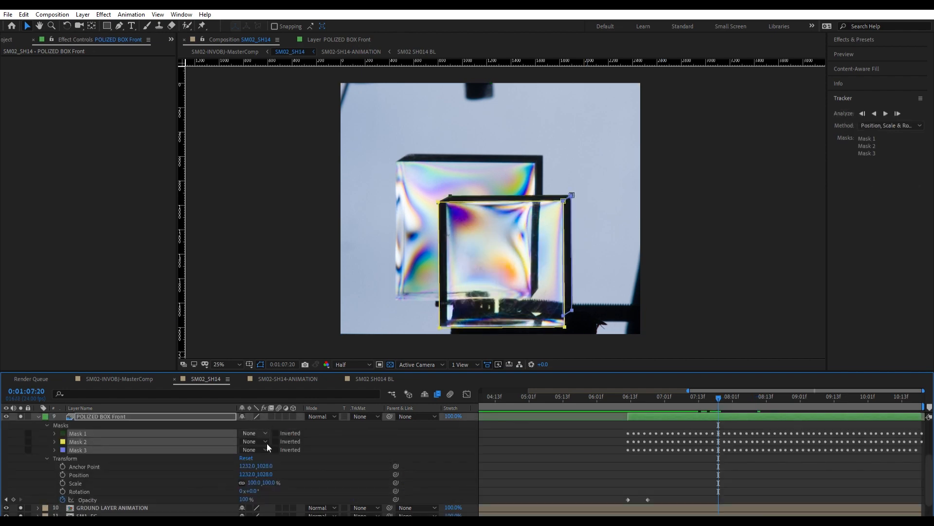
key("space")
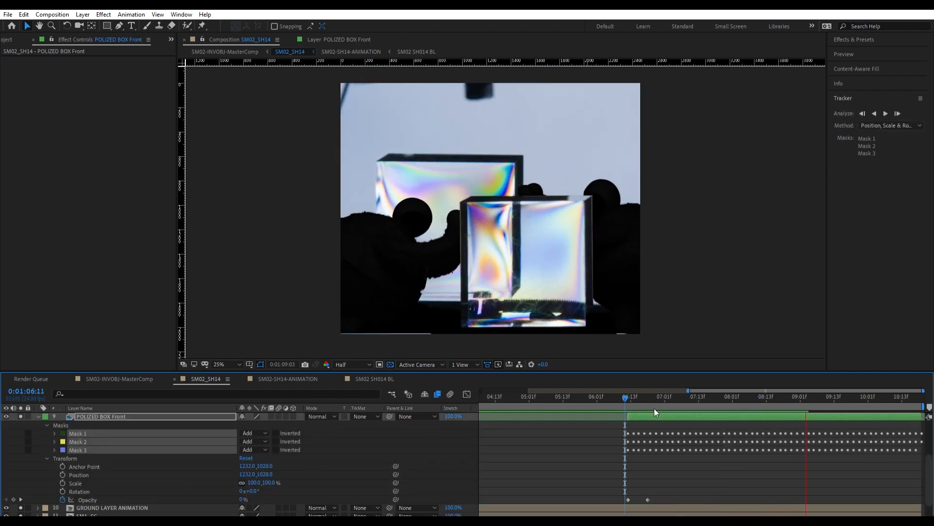
Try the Add blending mode on the POLIZED BOX Front layer and preview the result.
left_click(322, 417)
left_click(360, 261)
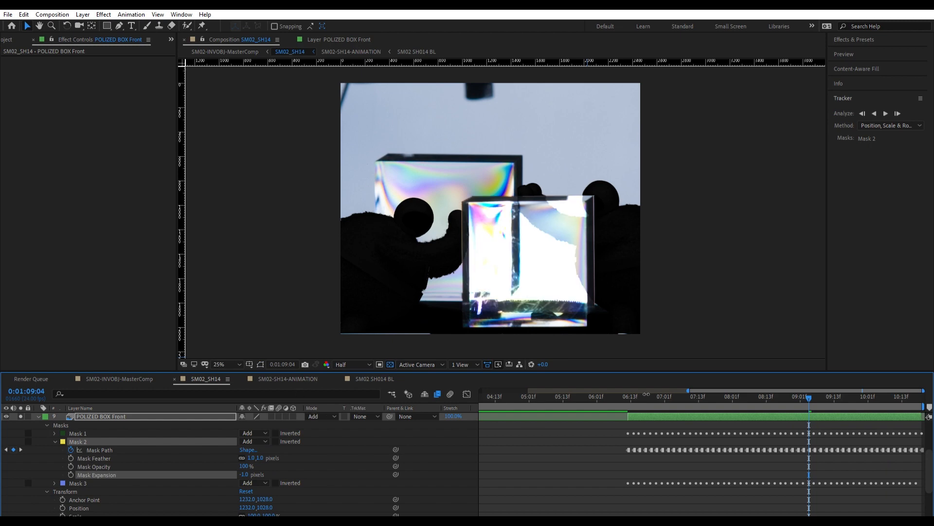
left_click(638, 397)
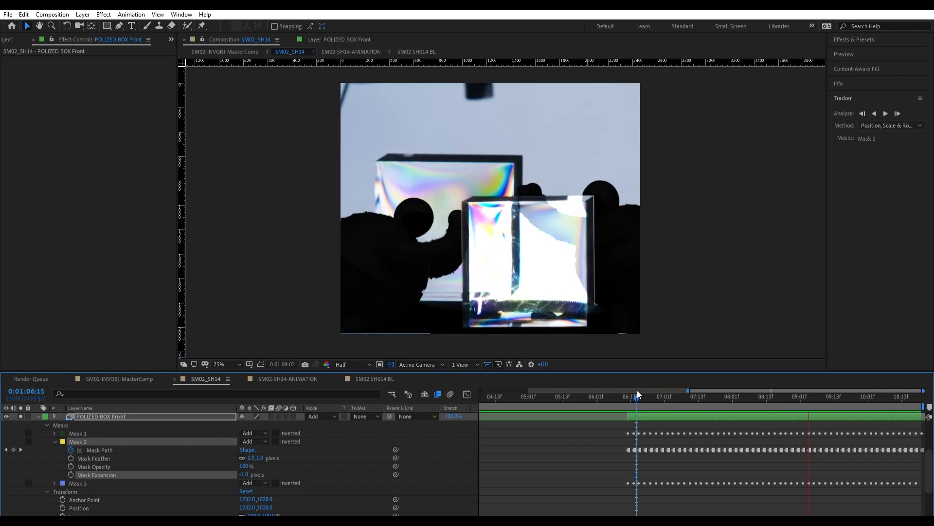
key("space")
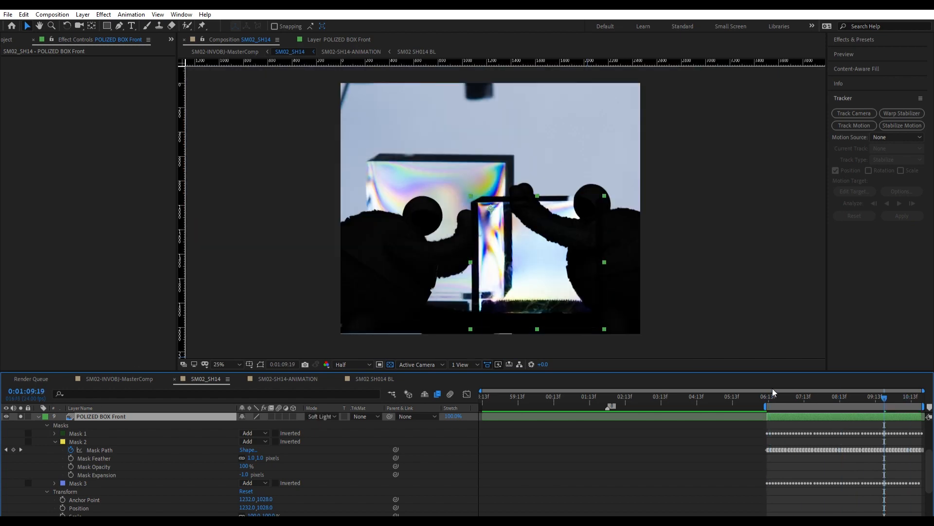
Set the expansion of Mask 2 on POLIZED BOX Front to -2 pixels.
left_click(244, 474)
type("-2")
key("Return")
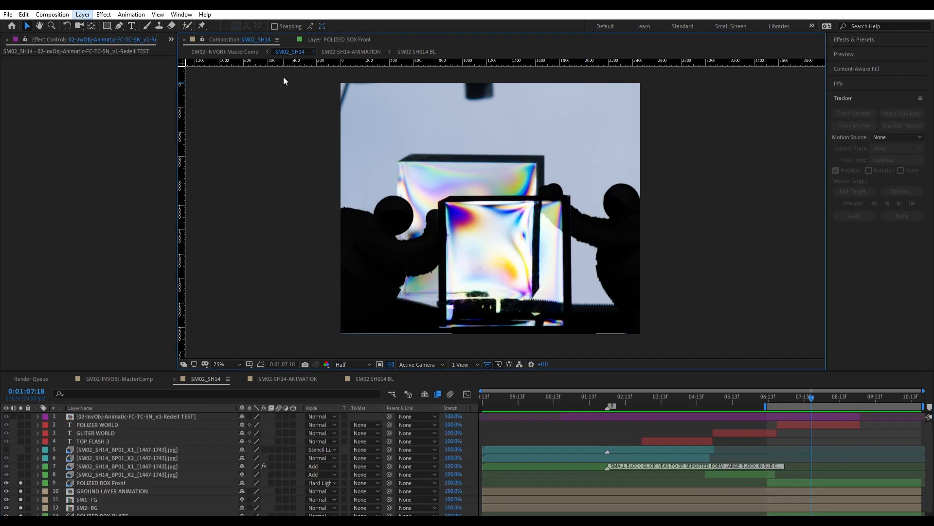
Add an adjustment layer on top and apply the Colorama effect to the POLIZED BOX Front layer.
left_click(283, 78)
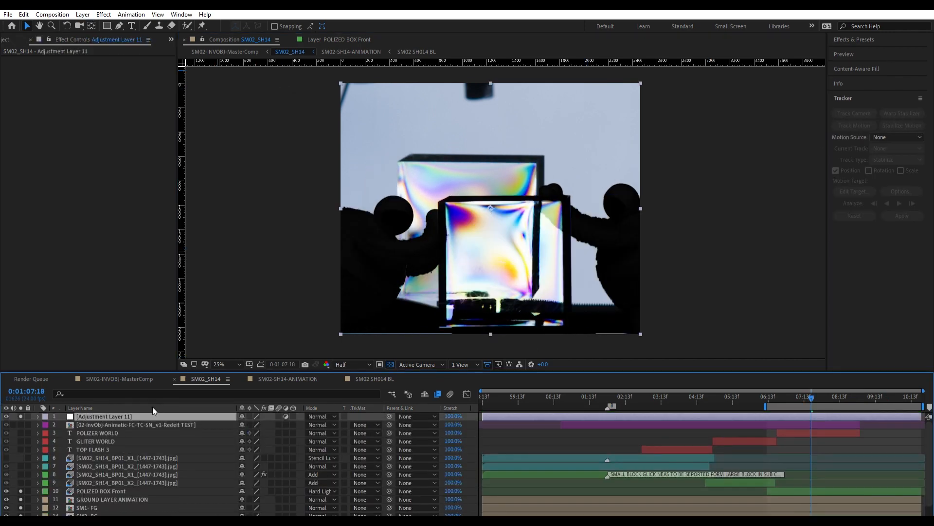
left_click(871, 38)
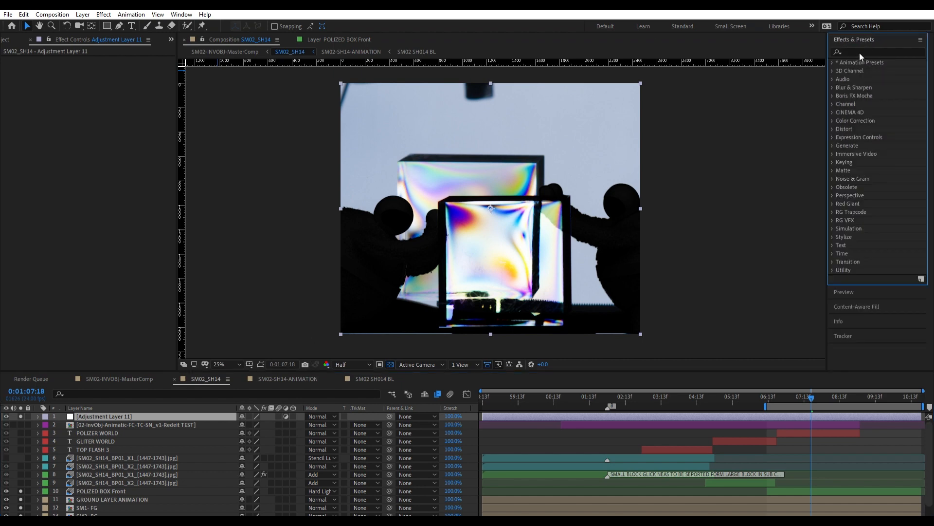
type("colo")
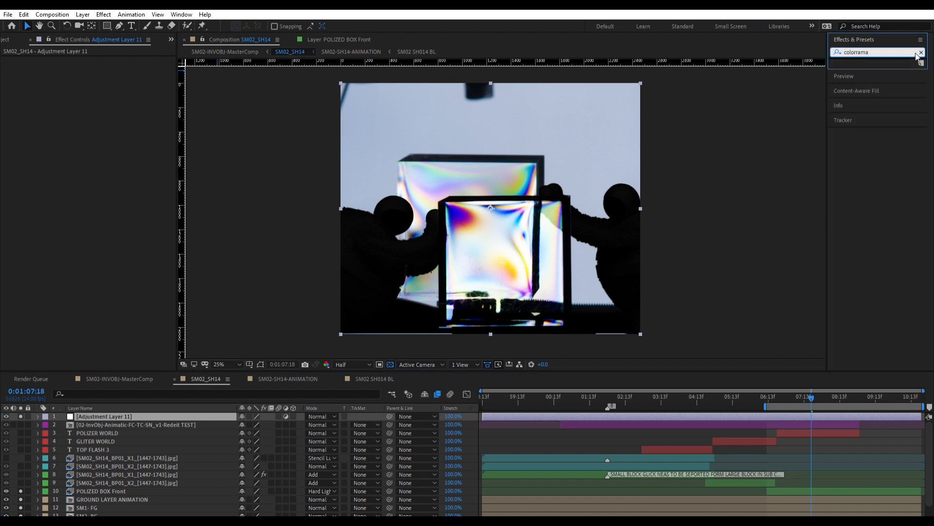
scroll(899, 265, "down", 4)
left_click_drag(864, 242, 827, 490)
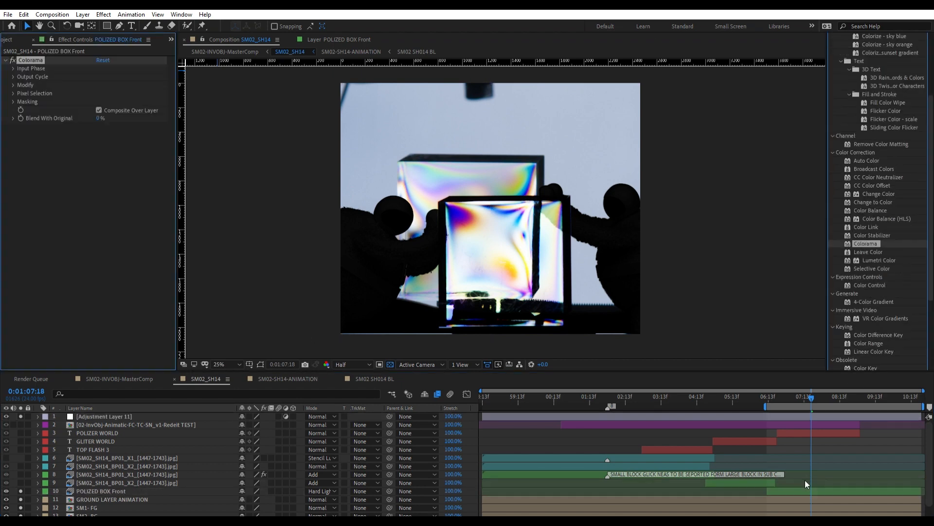
Adjust Colorama's input phase and output cycle, with Phase Shift at 1x+184° and the Hue Cycle palette.
left_click(13, 68)
mouse_move(104, 119)
left_mouse_down()
mouse_move(113, 115)
mouse_move(71, 103)
mouse_move(100, 117)
left_mouse_up()
left_click(128, 93)
left_click(118, 106)
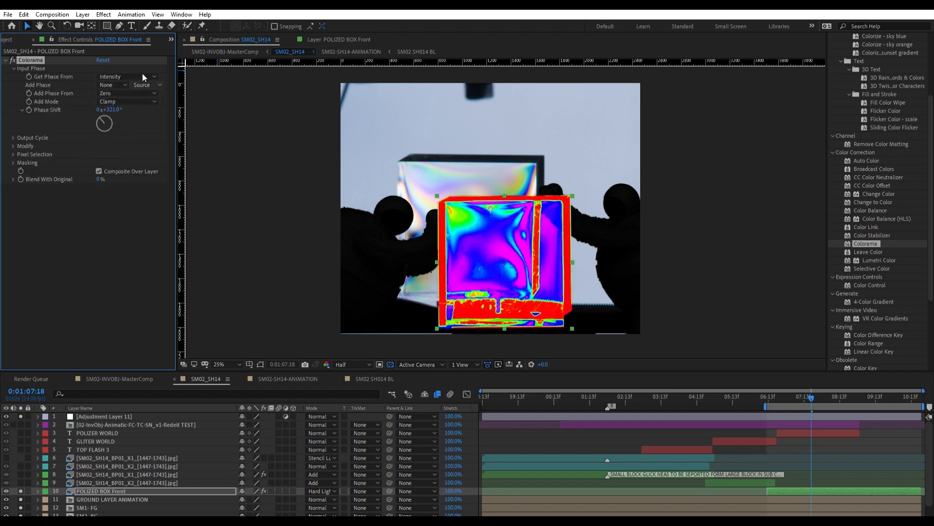
left_click(13, 138)
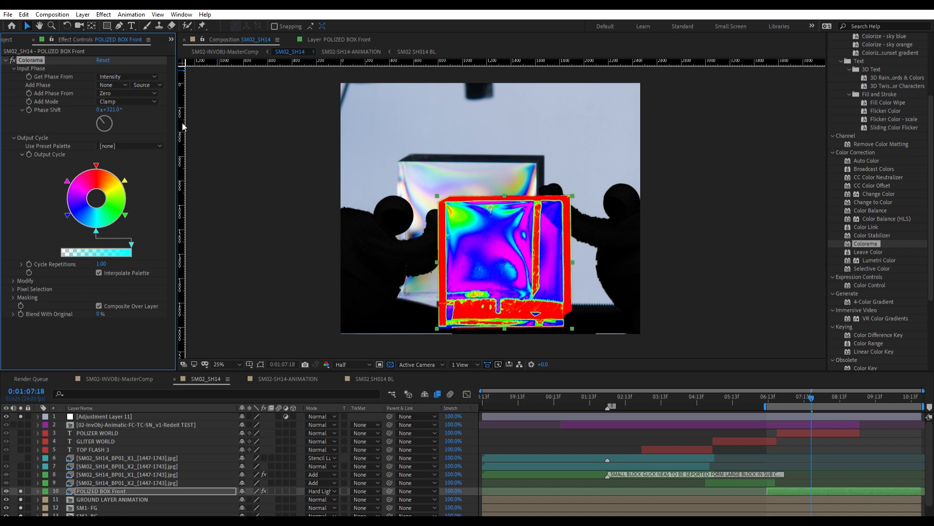
mouse_move(107, 125)
left_mouse_down()
mouse_move(119, 131)
mouse_move(103, 136)
left_mouse_up()
Preview the Colorama look on the box and set Blend With Original to 48 %.
left_click(767, 392)
key("space")
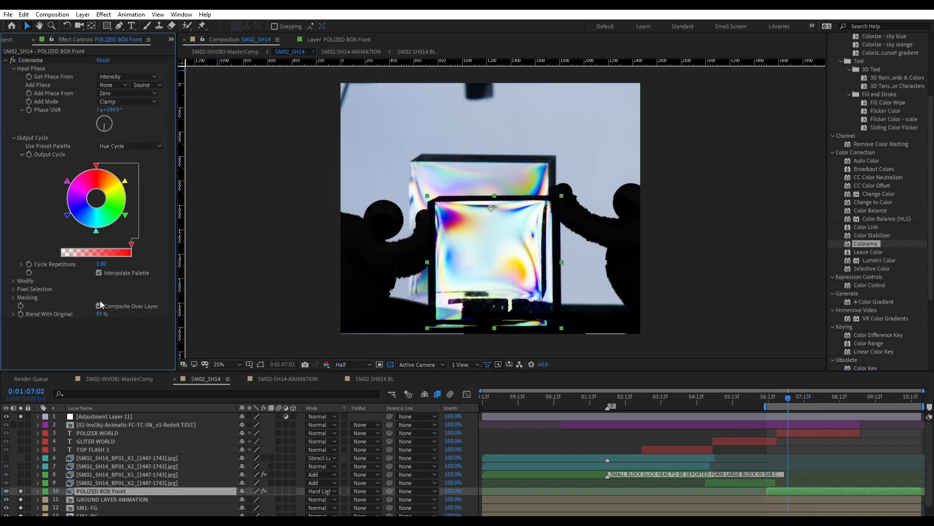
left_click_drag(100, 313, 86, 299)
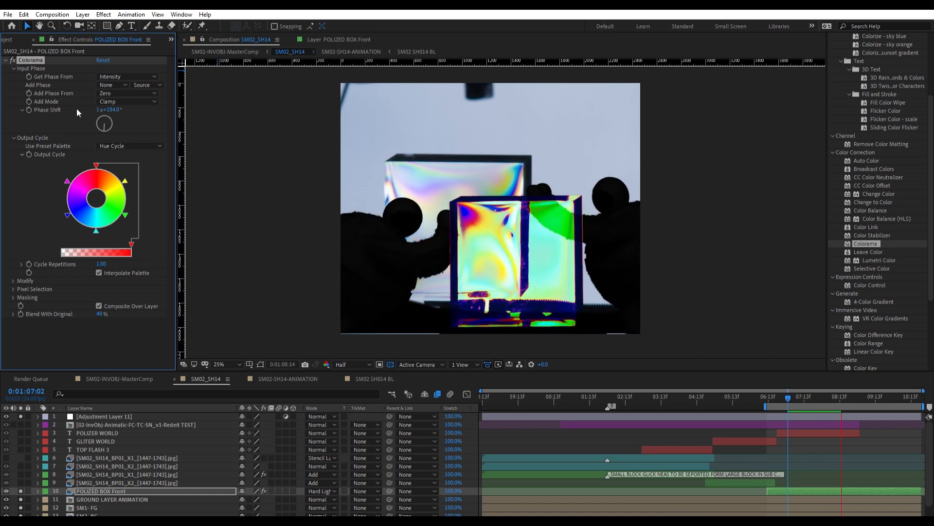
Keyframe Colorama's Phase Shift from the start of the box layer to 2x+184° at 0:01:10:19 and preview the colour change.
left_click(769, 393)
left_click(29, 110)
left_click(766, 392)
left_click_drag(766, 392, 921, 392)
left_click(97, 110)
type("3")
key("Return")
left_click(767, 392)
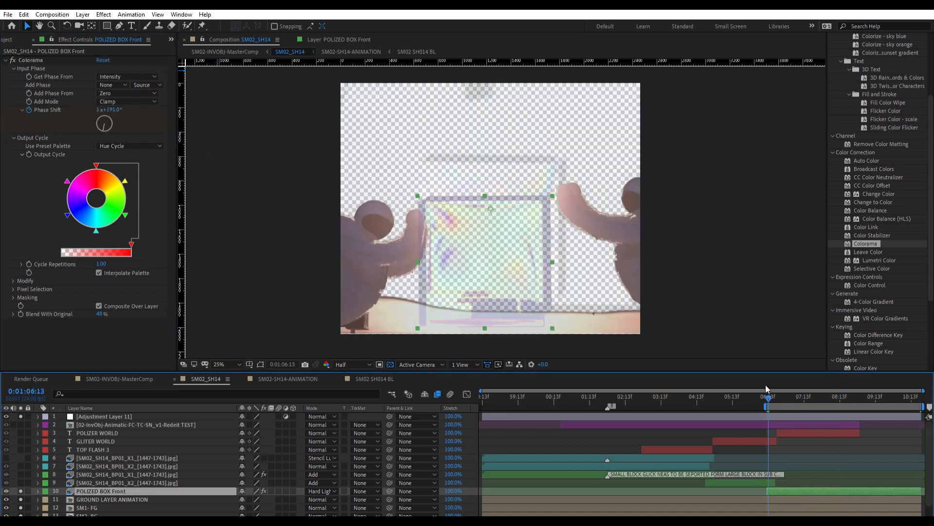
key("space")
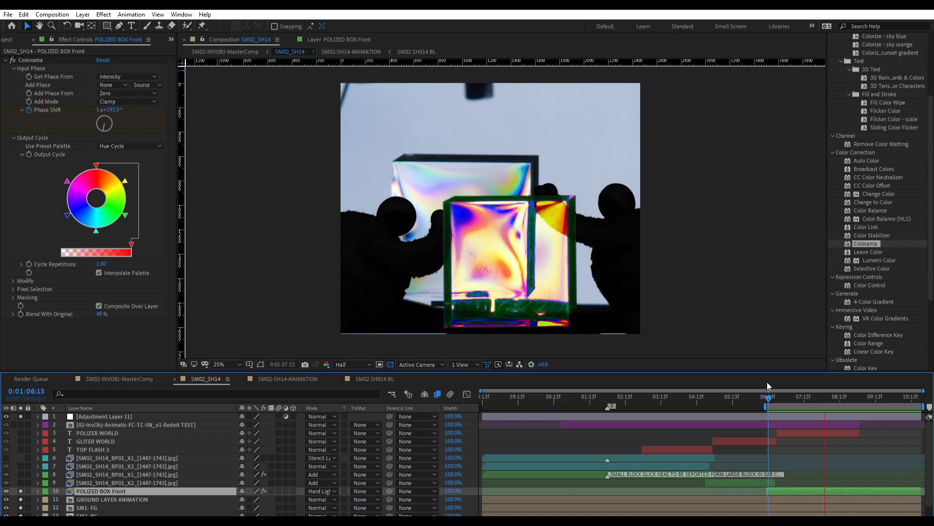
key("space")
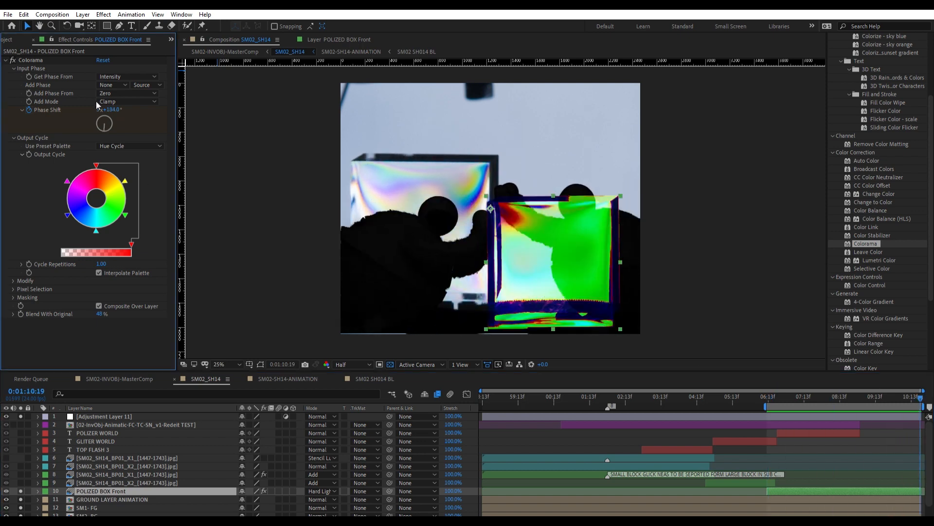
Pick the magenta stop in Colorama's output cycle and preview the recoloured box.
left_click(68, 181)
key("space")
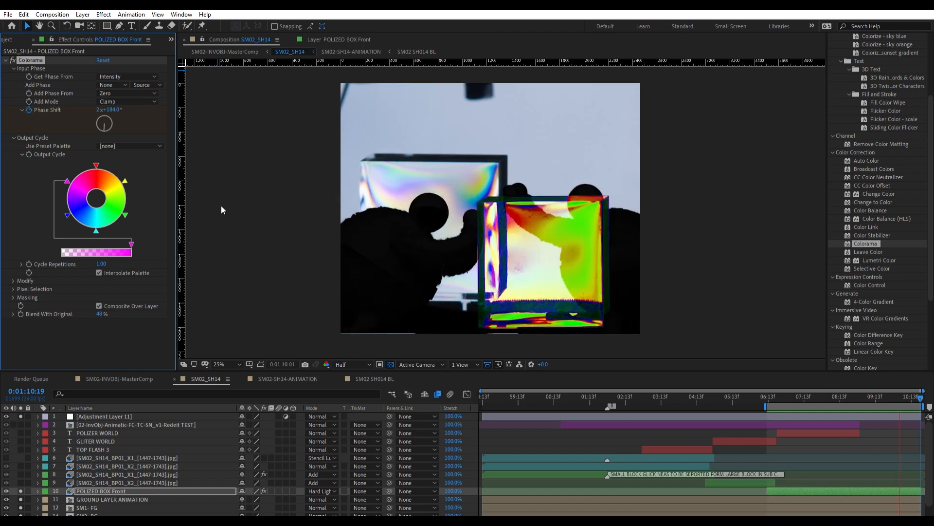
key("space")
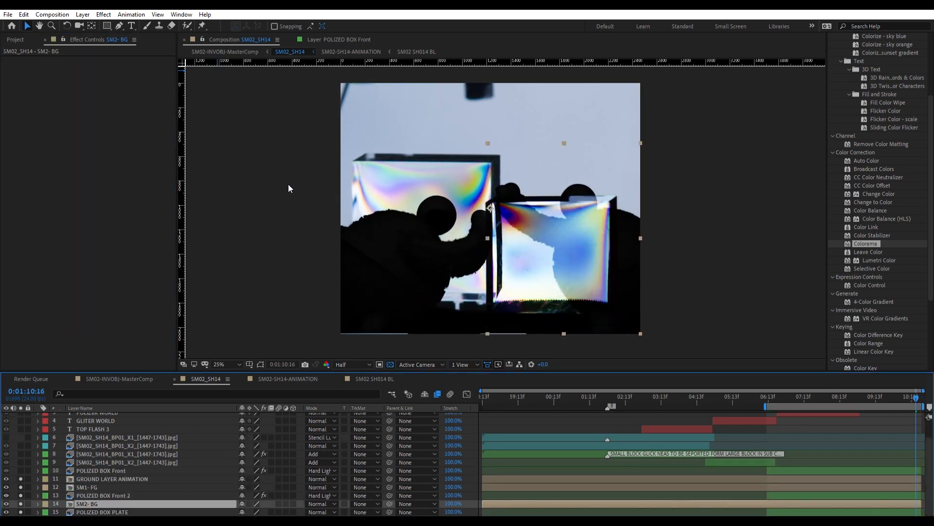
Turn off solo for the ground, SM1- FG and POLIZED BOX Front 2 layers, and rename POLIZED BOX Front 2 to DSIPLACMENT MAP.
left_click_drag(20, 479, 20, 495)
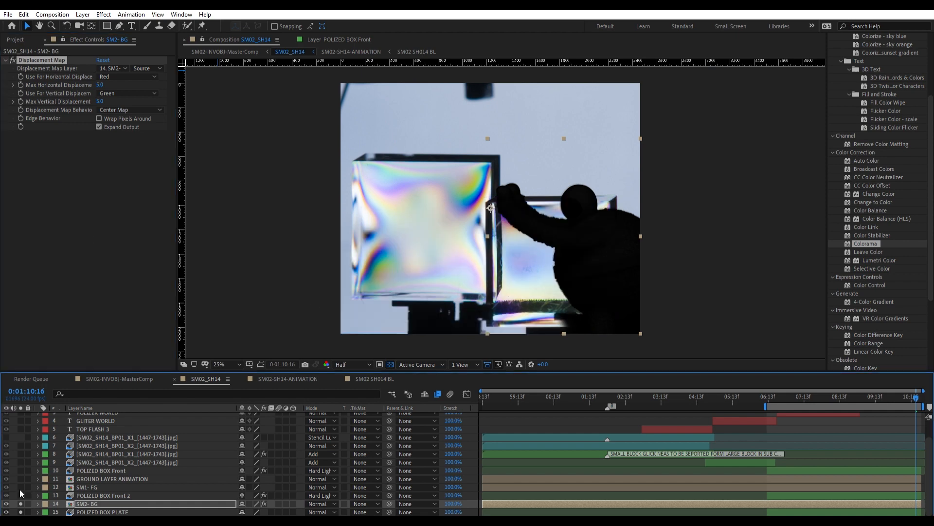
left_click(88, 495)
key("Return")
type("DSIPLACMENT MAP")
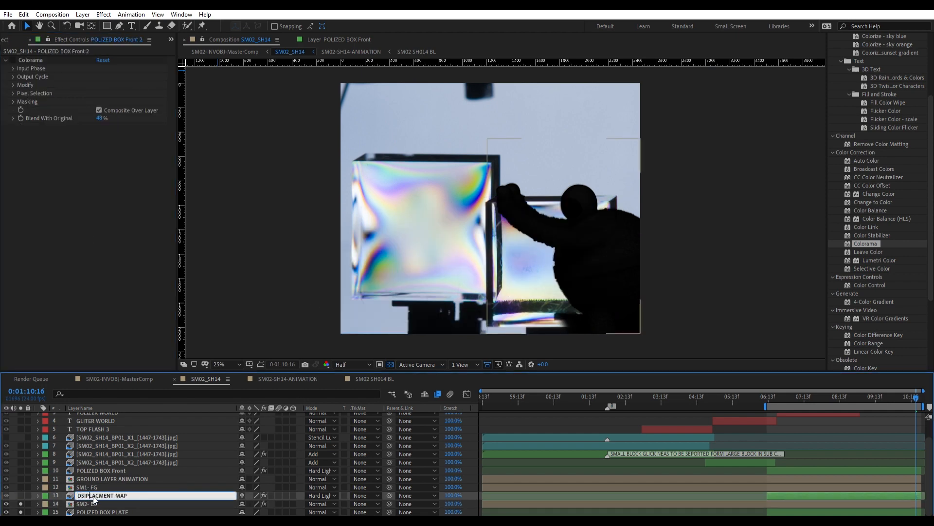
Set SM2- BG's Displacement Map to use DSIPLACMENT MAP with Masks, 192 maximum horizontal and 75 maximum vertical displacement.
left_click(95, 502)
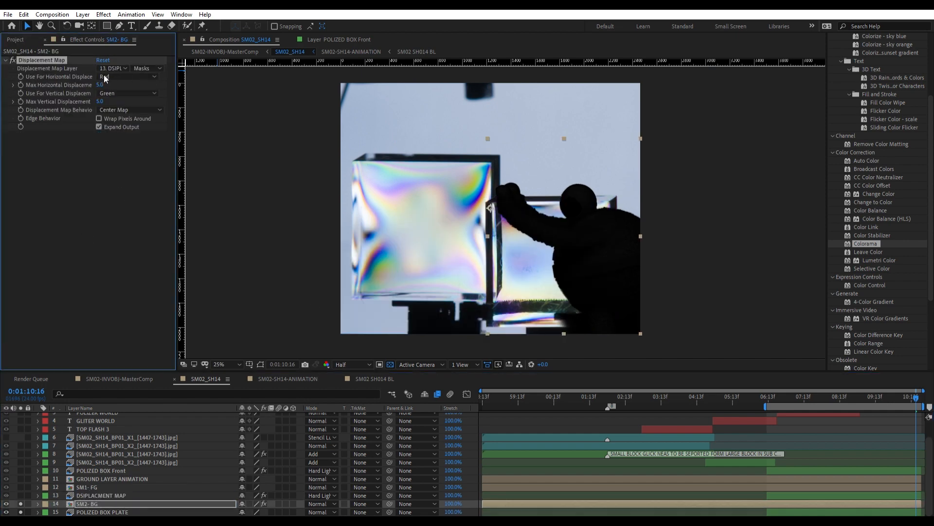
left_click_drag(124, 78, 199, 104)
left_click_drag(100, 101, 134, 105)
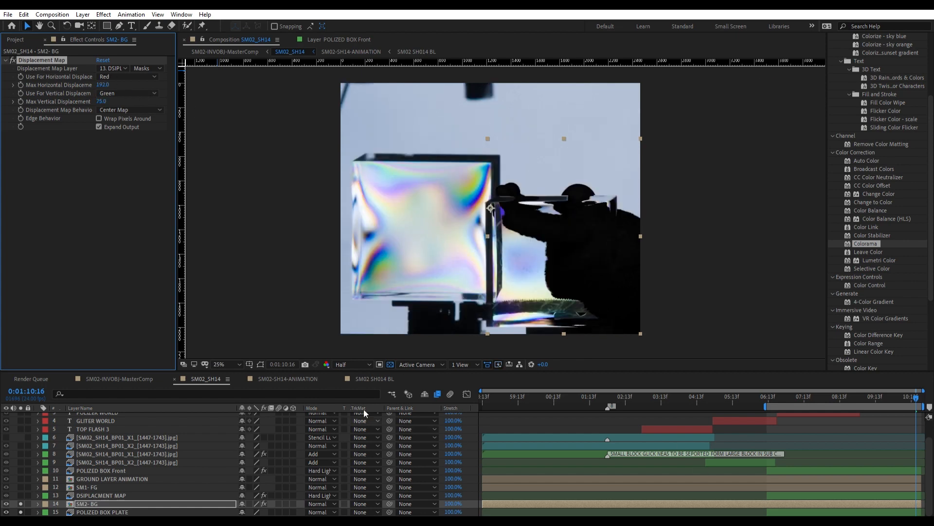
Solo the DSIPLACMENT MAP layer and preview the displaced right figure behind the box from 0:01:05:12.
left_click(21, 495)
left_click(731, 398)
key("space")
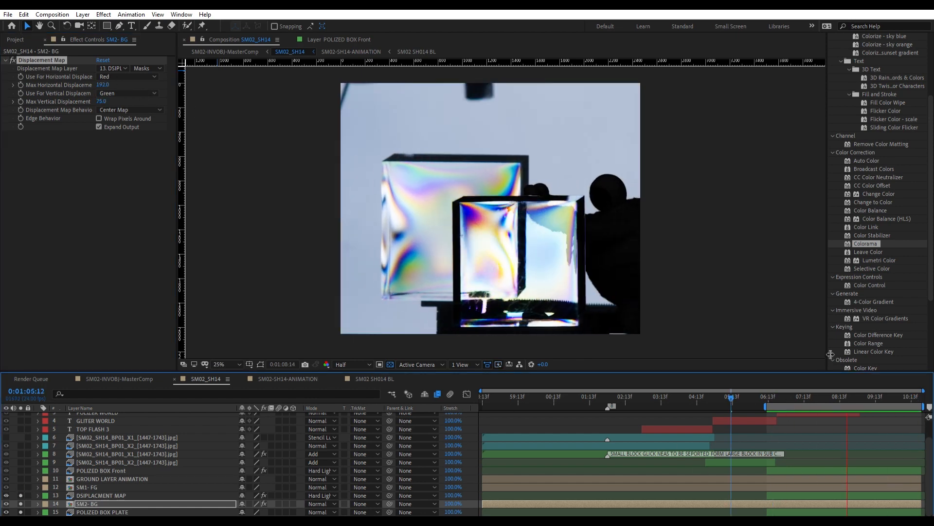
Solo the POLIZED BOX Front layer, preview the box from 0:01:06:16, and turn its solo off again.
key("space")
left_click(92, 471)
left_click(20, 470)
left_click(773, 398)
key("space")
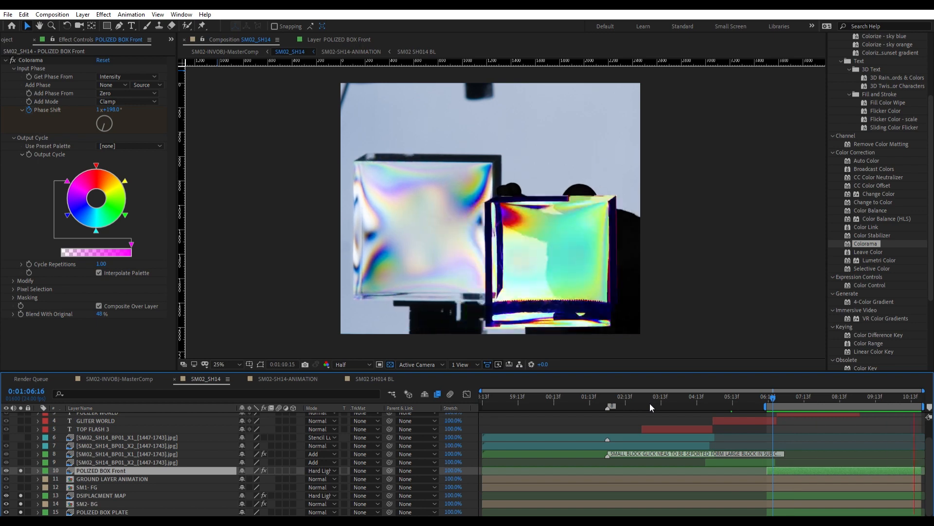
left_click(20, 470)
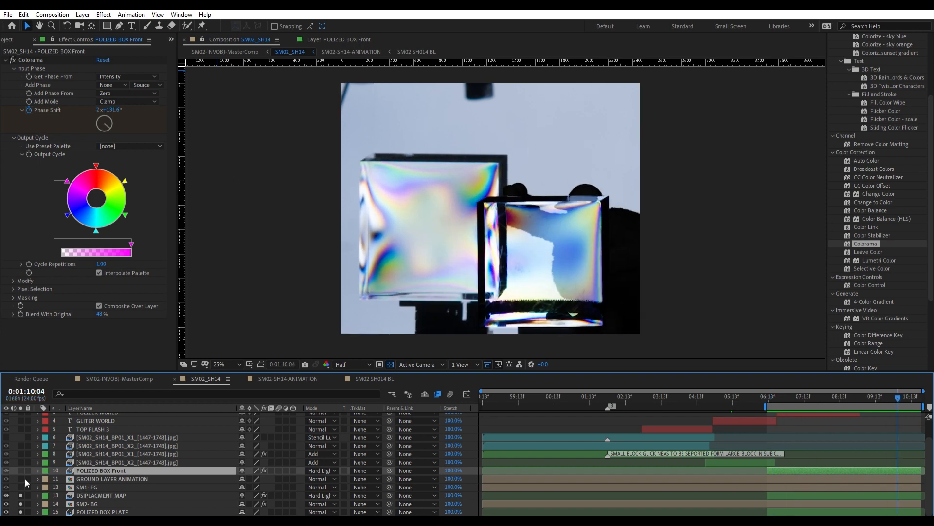
Try 571 maximum horizontal and 40 maximum vertical displacement on SM2- BG and preview the refraction.
left_click(92, 503)
left_click_drag(101, 101, 302, 100)
key("space")
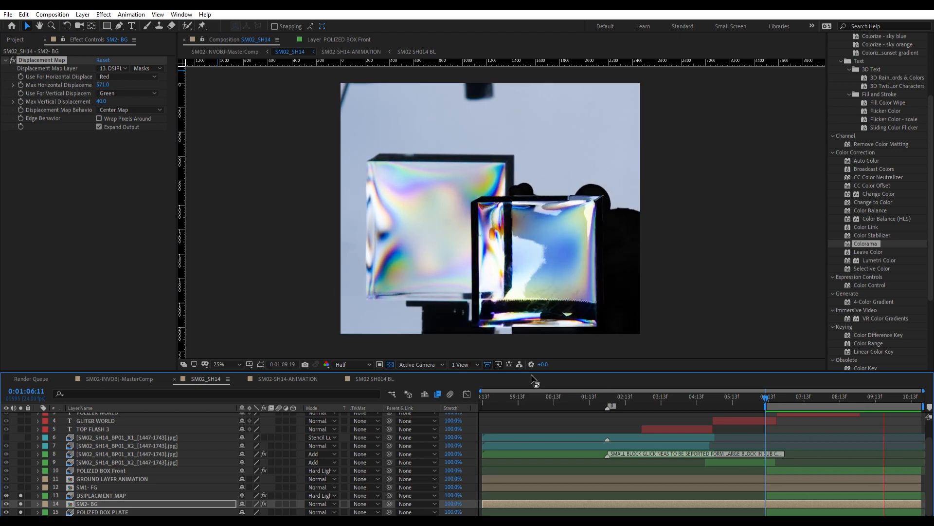
Use Blue for SM2- BG's horizontal displacement, set the maximums to 325 horizontal and 100 vertical, and preview the refraction.
key("space")
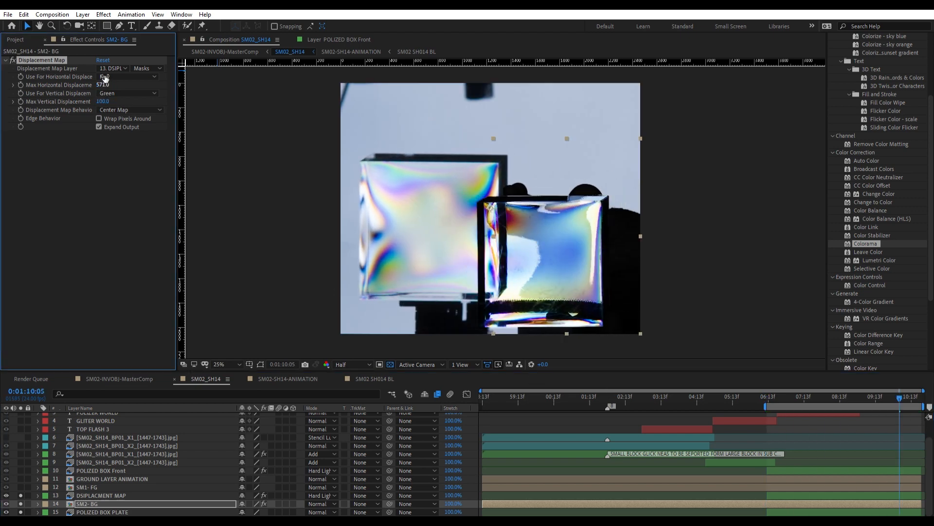
left_click_drag(106, 79, 5, 82)
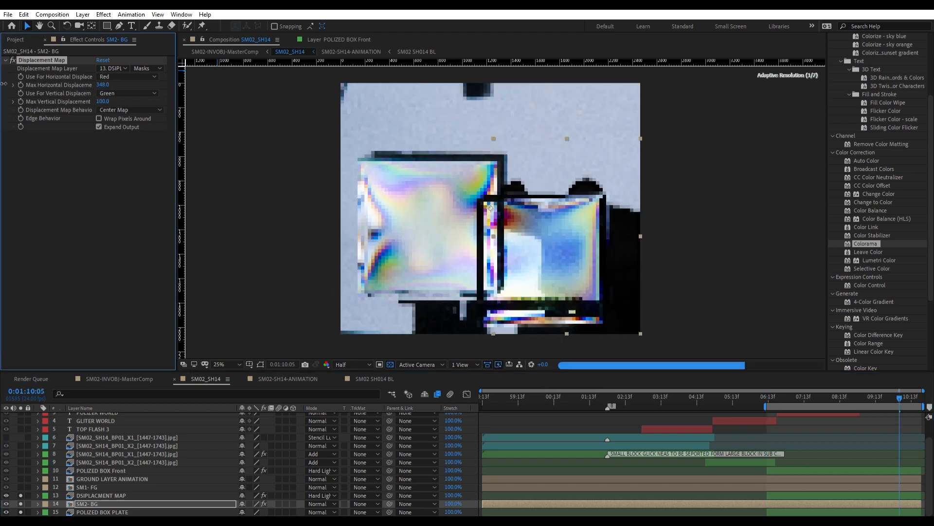
key("space")
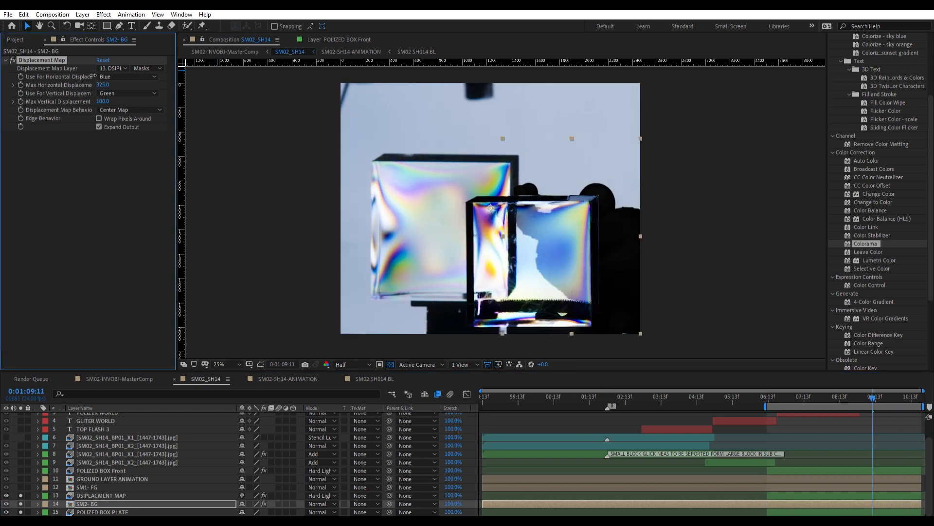
left_click_drag(933, 114, 933, 114)
key("space")
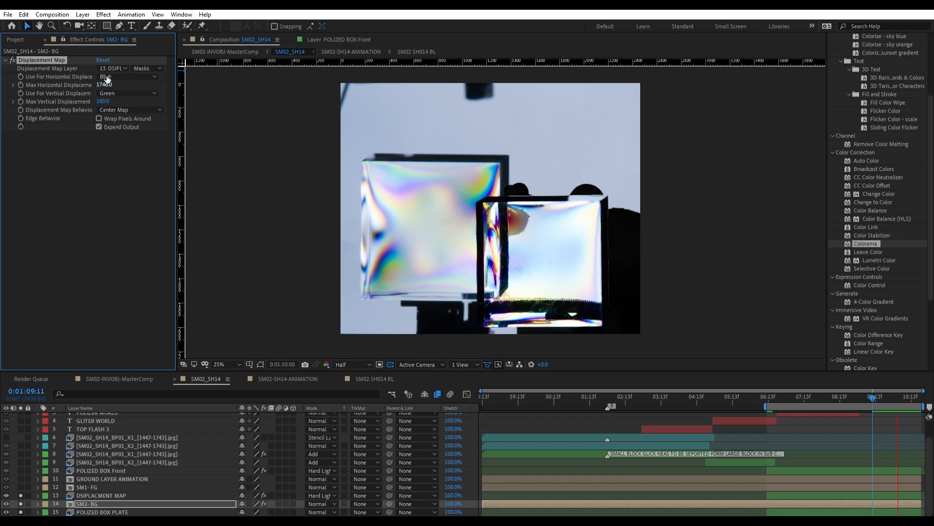
Try different maximum horizontal displacement values on SM2- BG, ending at 100, and preview the figure behind the box.
key("space")
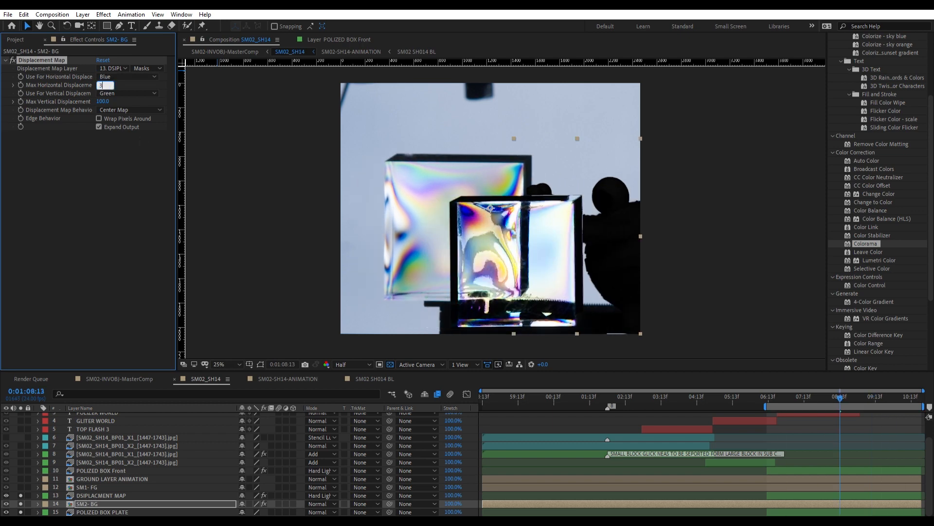
type("00")
key("Return")
key("space")
key("space")
left_click(103, 85)
type("100")
key("Return")
key("space")
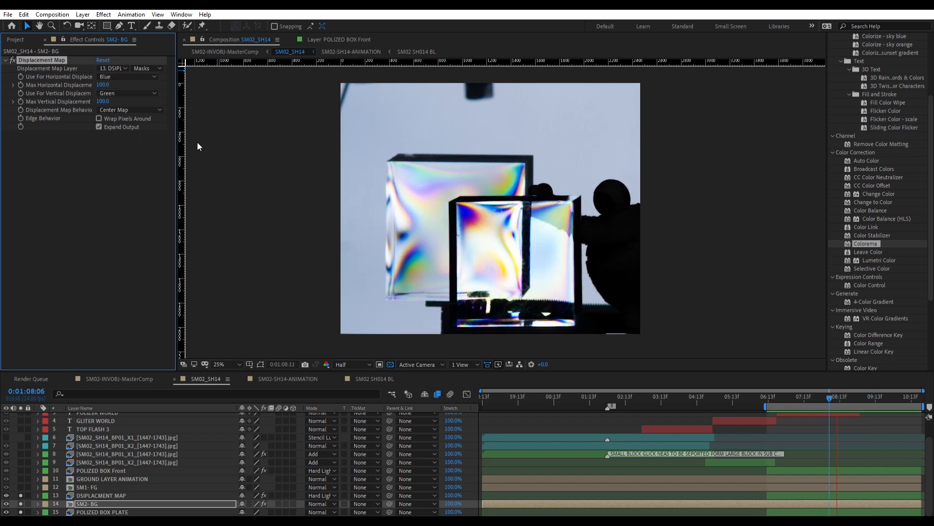
Set SM2- BG's maximum vertical displacement to 502 and maximum horizontal displacement to 500, and check the refraction.
key("space")
left_click(103, 101)
type("502")
key("Return")
left_click(103, 84)
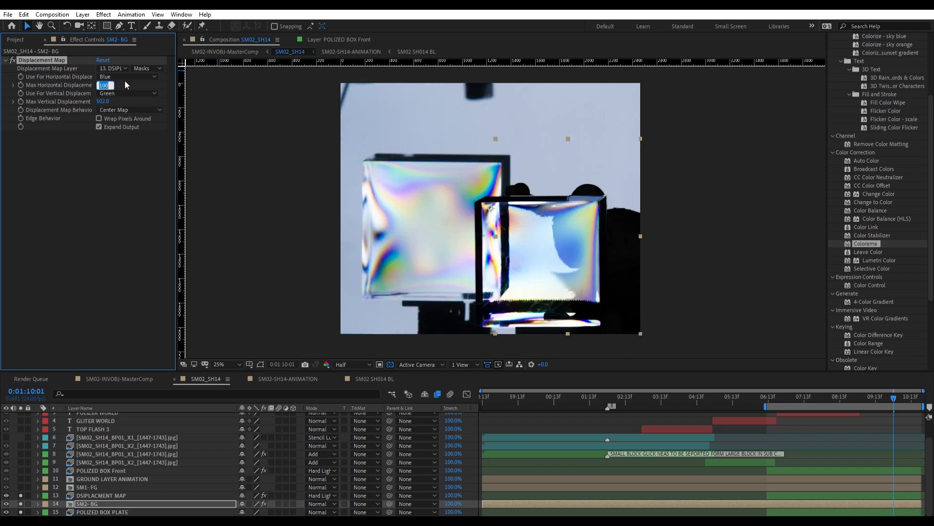
key("space")
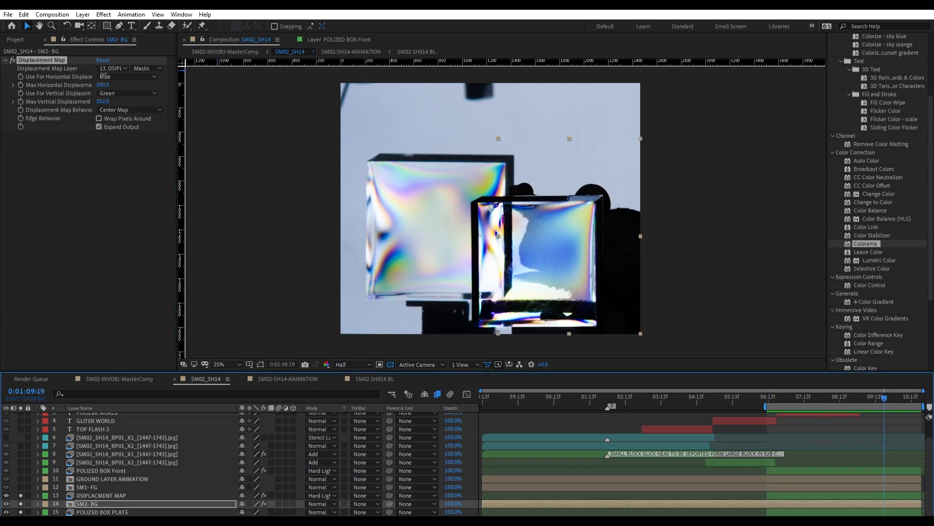
left_click(103, 84)
type("2")
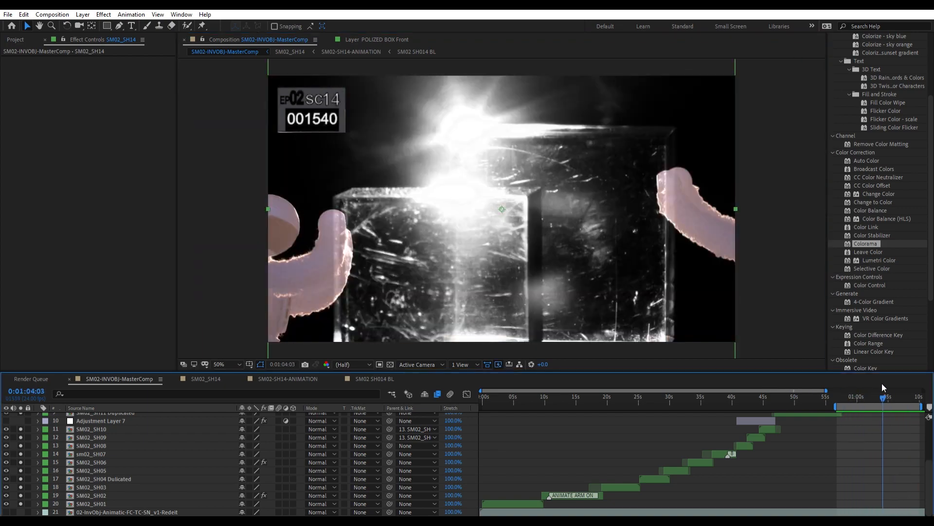
Preview the glowing block transition in SM02_SH14 from about 0:01:04:10, with the BP01_X2 layer's opacity keyframes shown.
key("space")
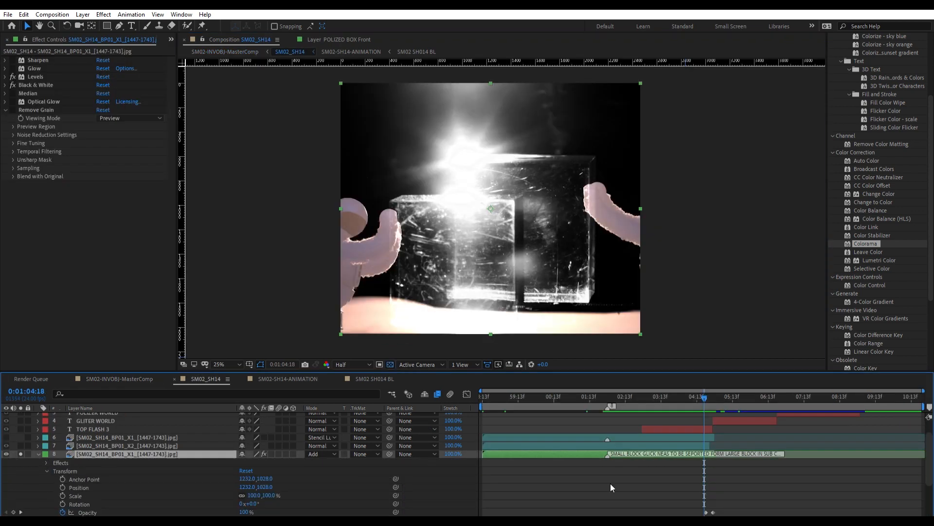
left_click(720, 469)
left_click(38, 470)
mouse_move(699, 398)
left_mouse_down()
mouse_move(734, 399)
mouse_move(705, 385)
mouse_move(687, 402)
left_mouse_up()
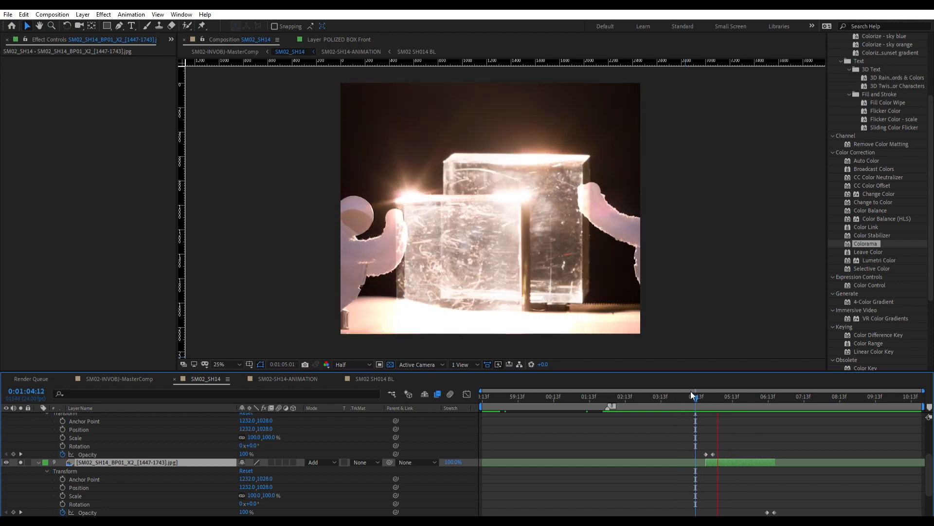
left_click(689, 391)
key("space")
left_click(693, 391)
key("space")
key("space")
left_click(692, 391)
key("space")
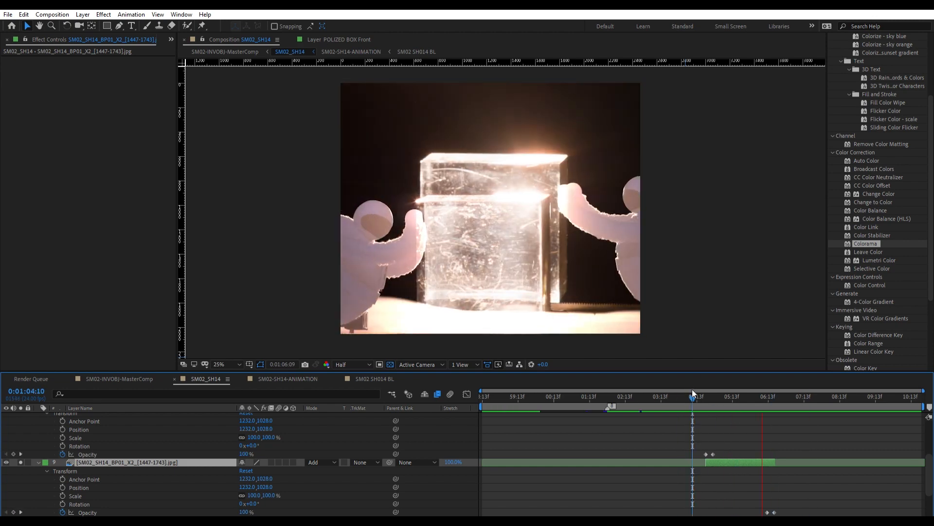
Collapse the properties of the two Add-mode block layers and preview the polarized section from 0:01:06:12.
left_click(724, 394)
left_click(38, 463)
left_click_drag(719, 396, 703, 432)
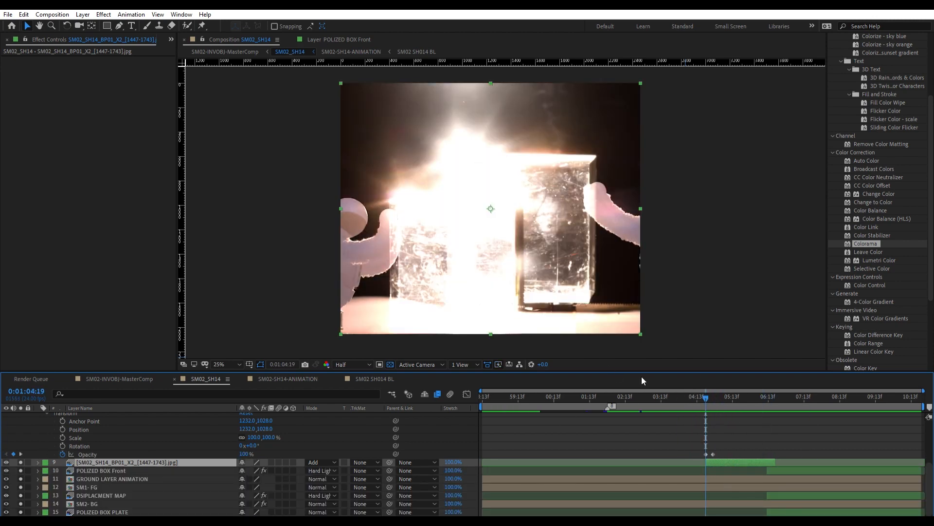
scroll(136, 462, "up", 2)
left_click(93, 445)
left_click(38, 446)
left_click(127, 478)
left_click(767, 395)
key("space")
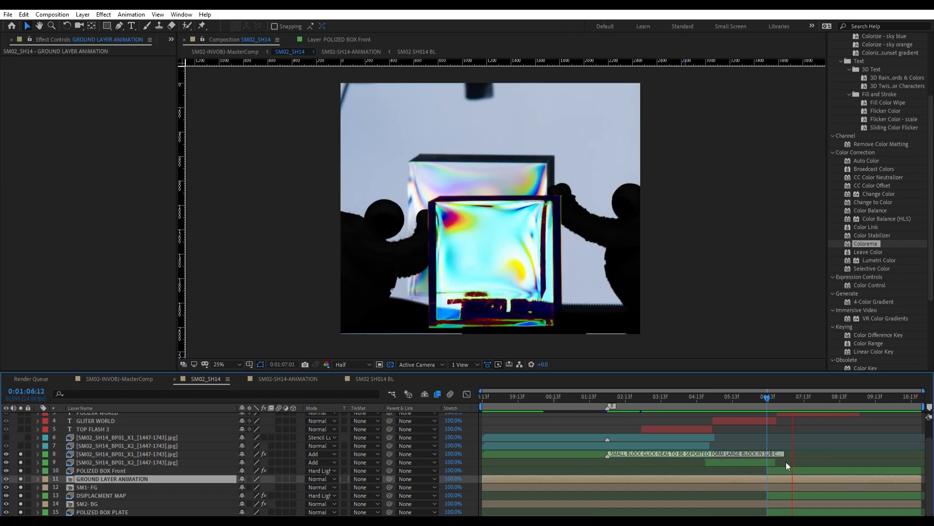
Select the POLIZED BOX Front layer and preview the shot from near the start of SM02_SH14.
left_click(787, 467)
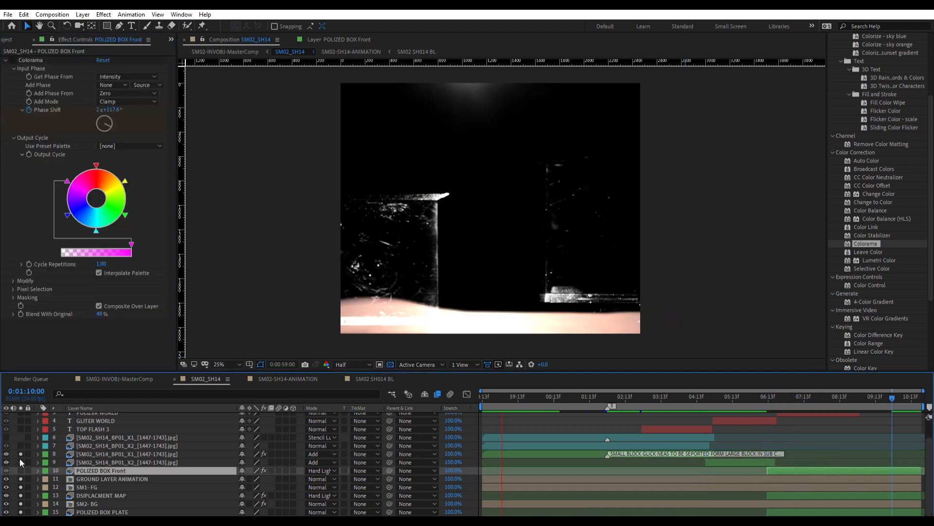
key("space")
scroll(347, 436, "up", 1)
scroll(346, 436, "down", 1)
left_click(527, 395)
key("space")
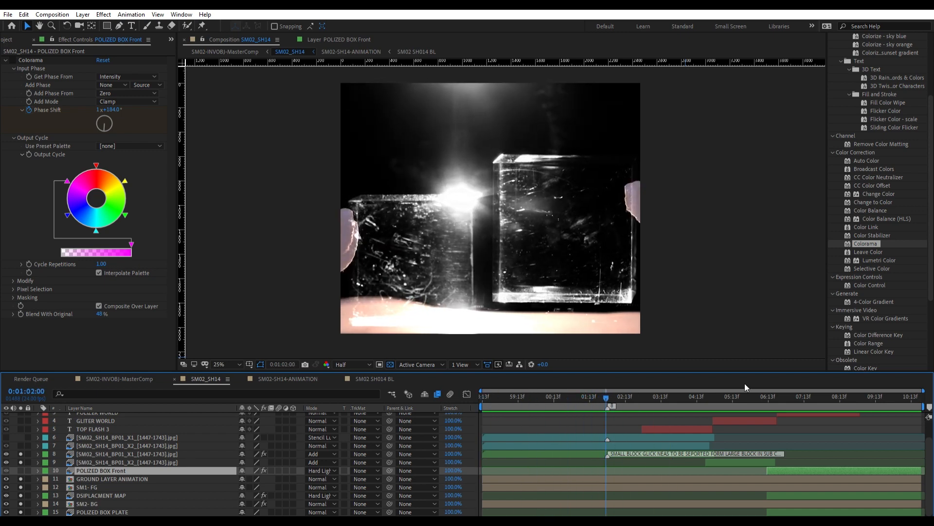
scroll(600, 445, "up", 2)
left_click(608, 473)
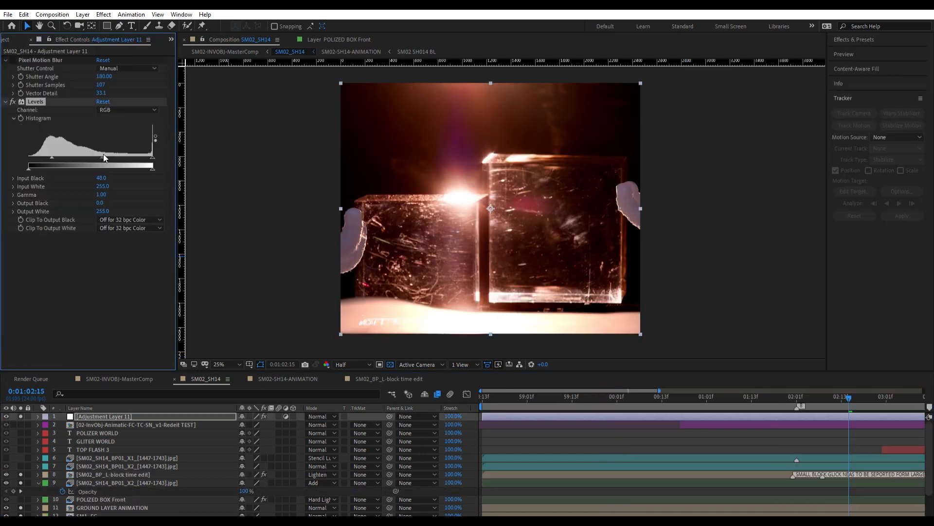
Adjust Adjustment Layer 11's Levels by shifting the RGB histogram input and raising the input black of another channel.
left_click_drag(103, 156, 153, 148)
left_click(129, 110)
left_click(117, 128)
left_click_drag(29, 157, 104, 141)
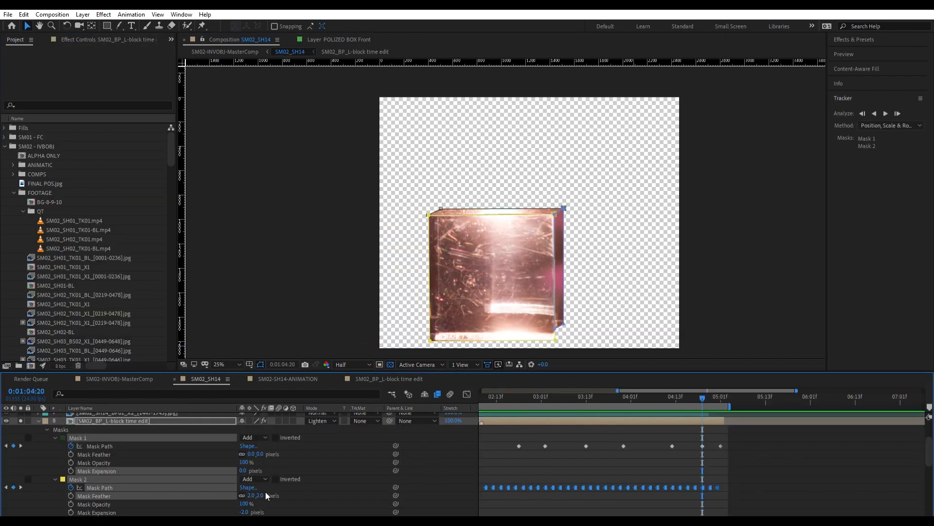
Feather Mask 1 of the SM02_BP_L-block time edit layer by 2 pixels and preview the isolated block.
scroll(262, 447, "down", 1)
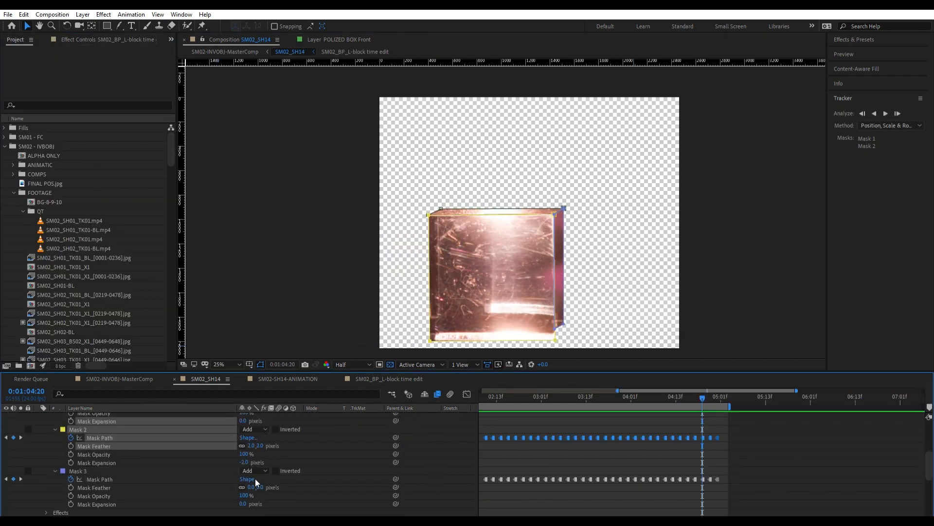
scroll(285, 457, "up", 1)
left_click(344, 445)
key("space")
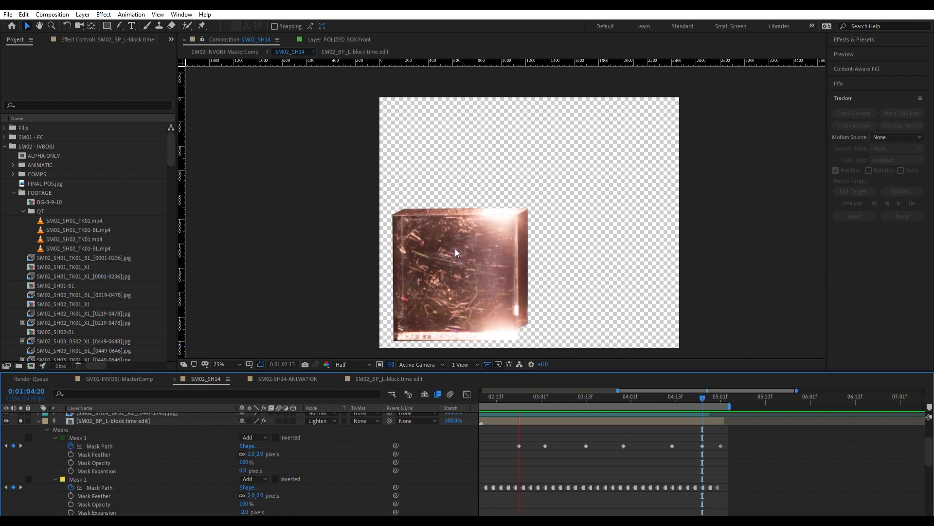
key("space")
left_click_drag(530, 398, 487, 384)
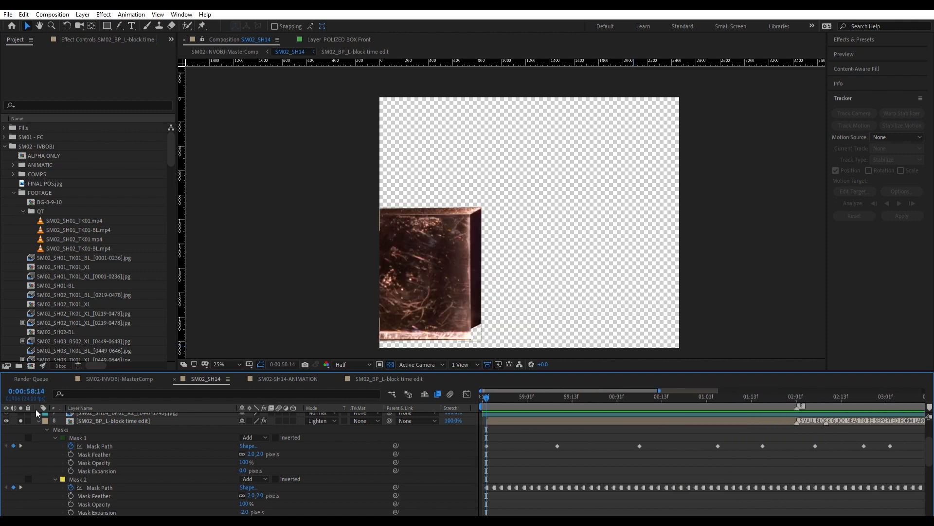
Duplicate Mask 2 on the SM02_BP_L-block time edit layer and expand the copy's properties.
left_click(54, 438)
left_click(55, 446)
left_click(55, 454)
left_click(80, 445)
key("ctrl+d")
left_click(55, 462)
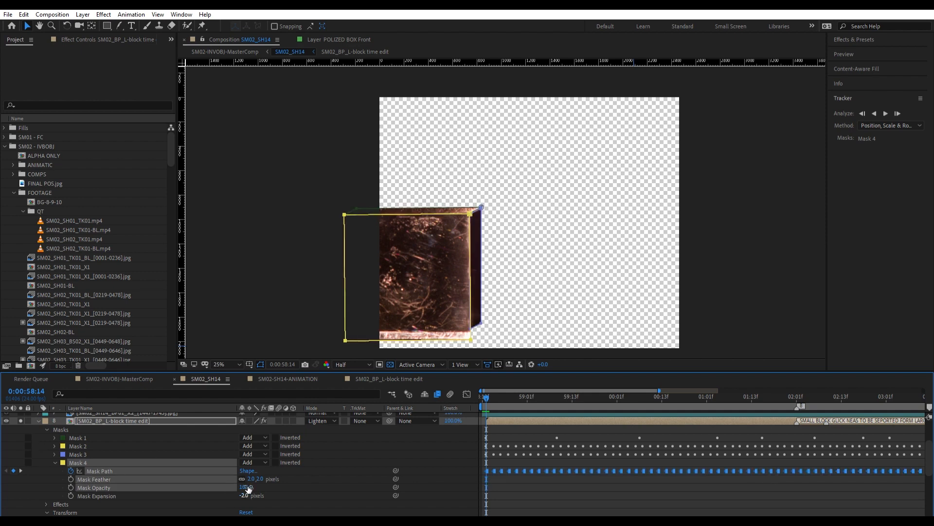
Set the block's duplicated masks to Subtract, with a 41-pixel feather and -28-pixel expansion on Mask 5.
key("s")
mouse_move(248, 495)
left_mouse_down()
mouse_move(221, 493)
mouse_move(302, 475)
mouse_move(259, 489)
left_mouse_up()
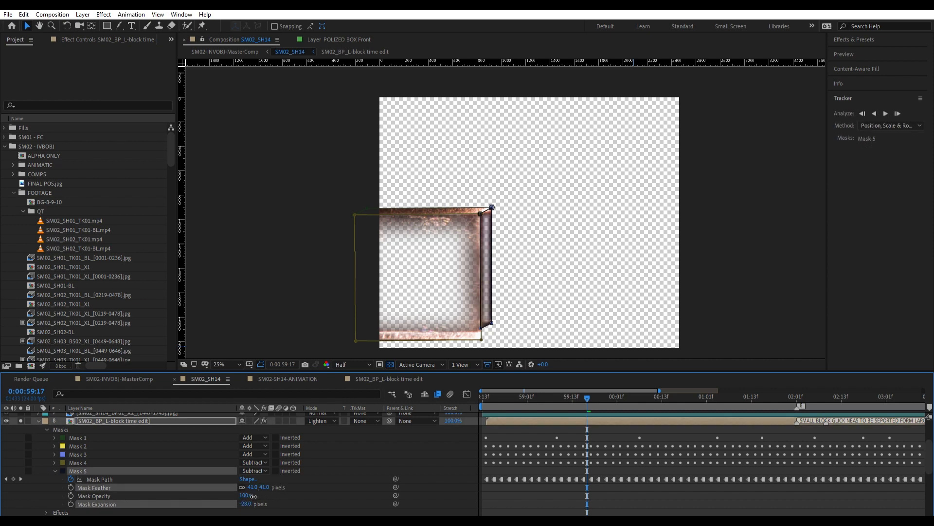
left_click(39, 420)
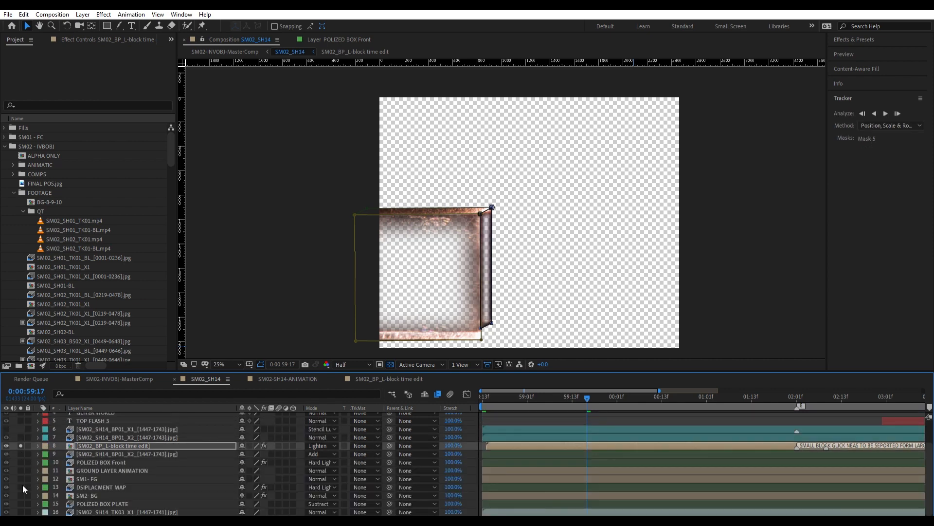
Preview the hollowed block over the SM02_SH14_TK03_X1 plate from the beginning, and turn off the plate's solo.
key("Home")
key("space")
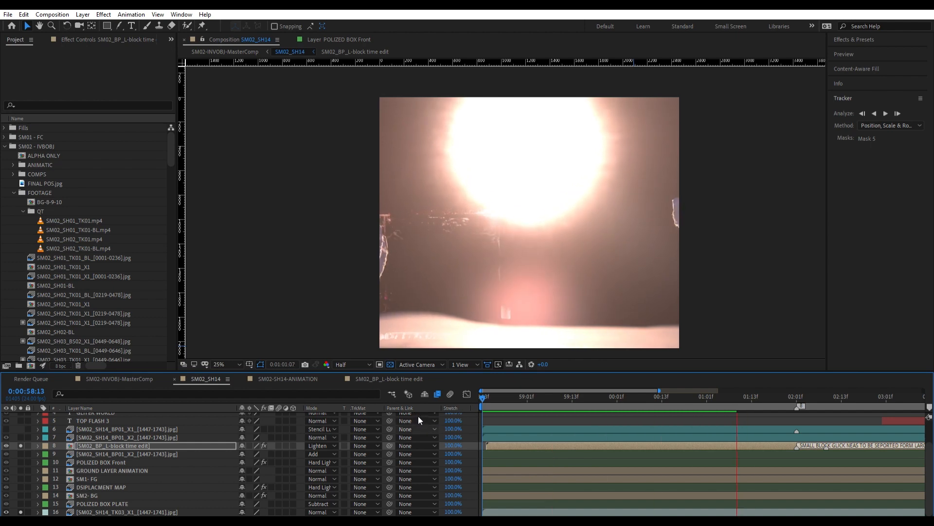
key("space")
left_click(21, 512)
left_click(21, 512)
left_click(98, 512)
left_click(21, 512)
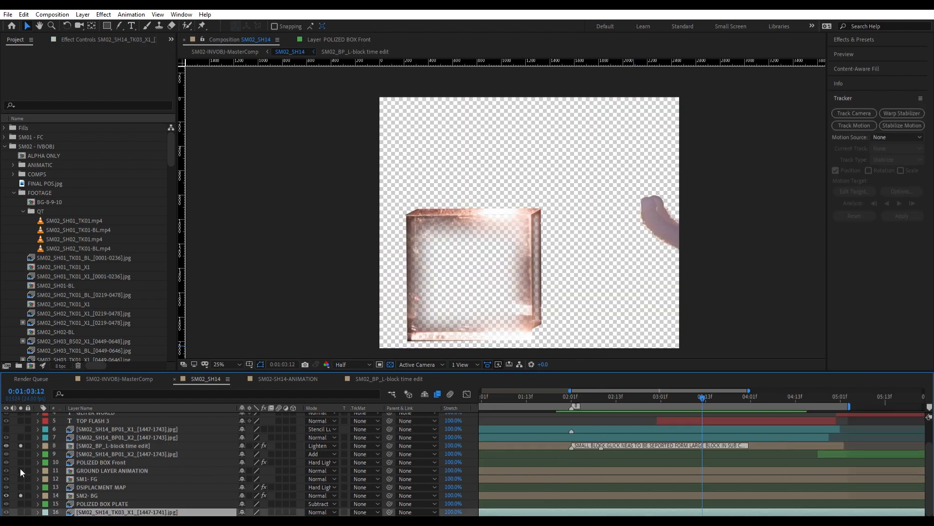
Set the SM02_BP_L-block time edit layer's blending mode to Luminosity and solo SM1- FG.
left_click(222, 446)
left_click(21, 507)
left_click(21, 507)
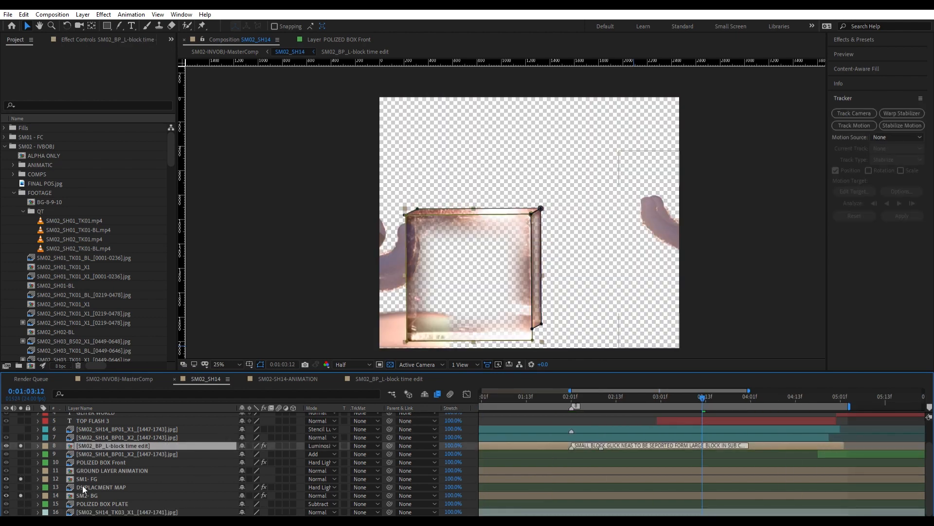
Duplicate the SM2- BG layer and place the copy directly below the original.
double_click(83, 494)
left_click(205, 378)
key("ctrl+d")
left_click_drag(101, 494, 90, 507)
Set Mask 1 of SM2- BG 2 to None and preview the composite from the beginning.
key("m")
left_click(255, 504)
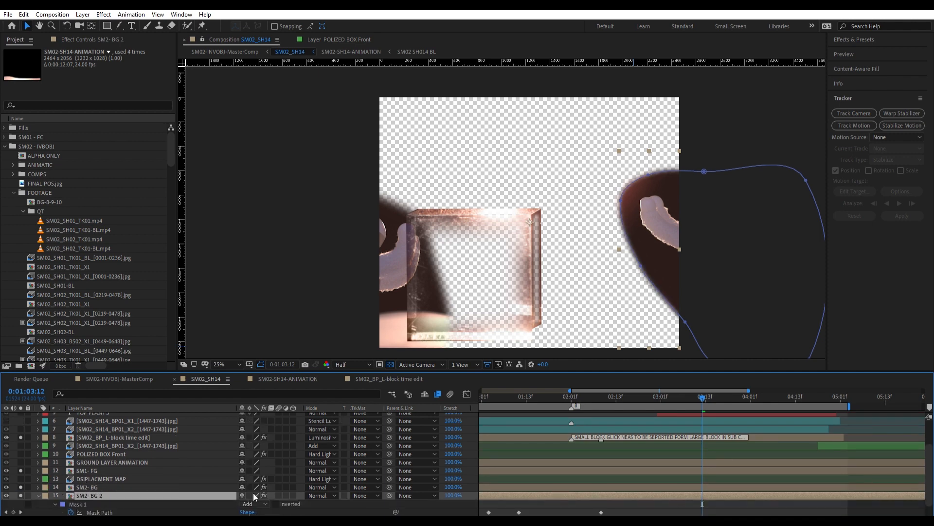
left_click(257, 495)
key("Home")
key("space")
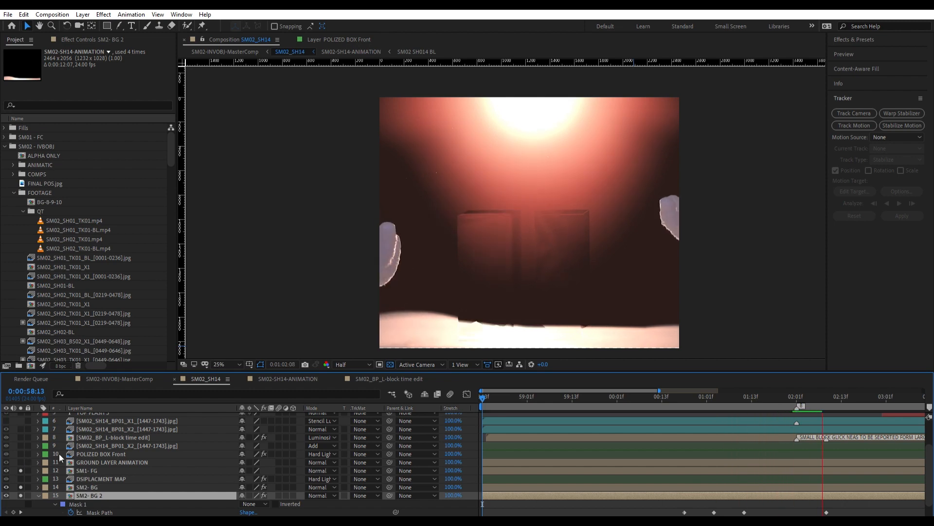
left_click(78, 504)
scroll(24, 473, "down", 1)
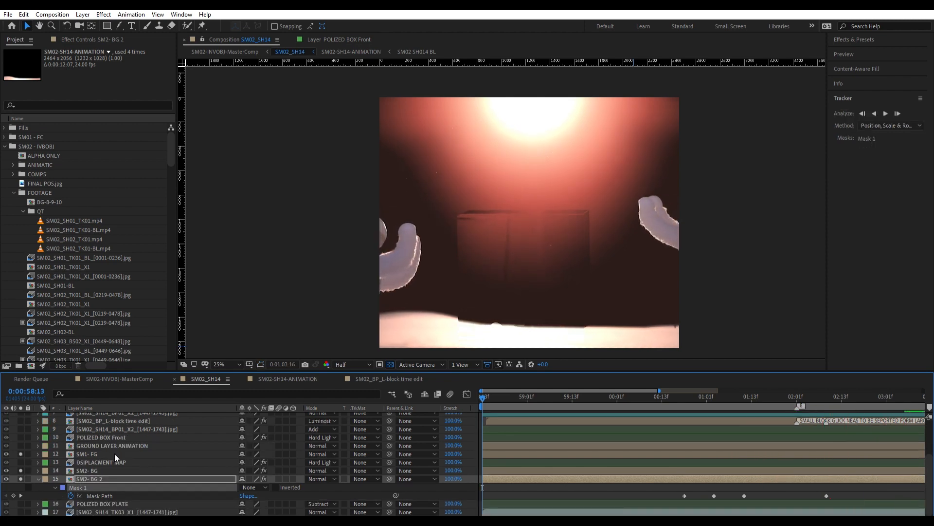
scroll(21, 410, "up", 3)
scroll(21, 495, "down", 3)
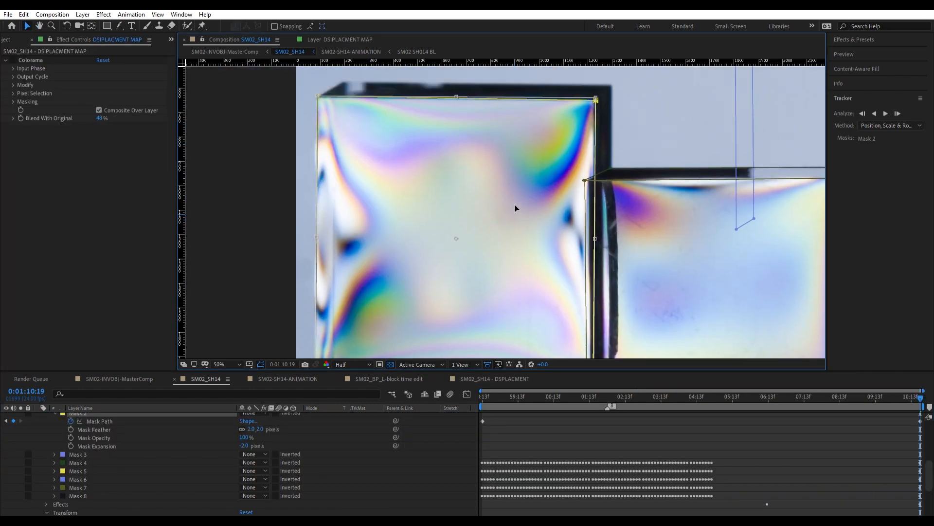
Align the lower-left corner of DSIPLACMENT MAP's Mask 2 with the large glass box at 0:01:10:19.
scroll(599, 86, "up", 1)
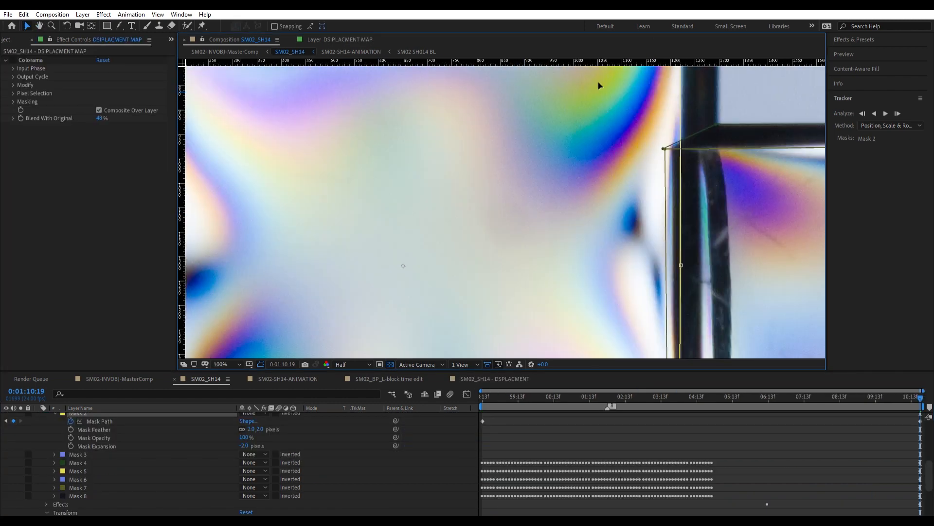
left_click_drag(598, 82, 609, 272)
key("Return")
left_click_drag(451, 274, 446, 89)
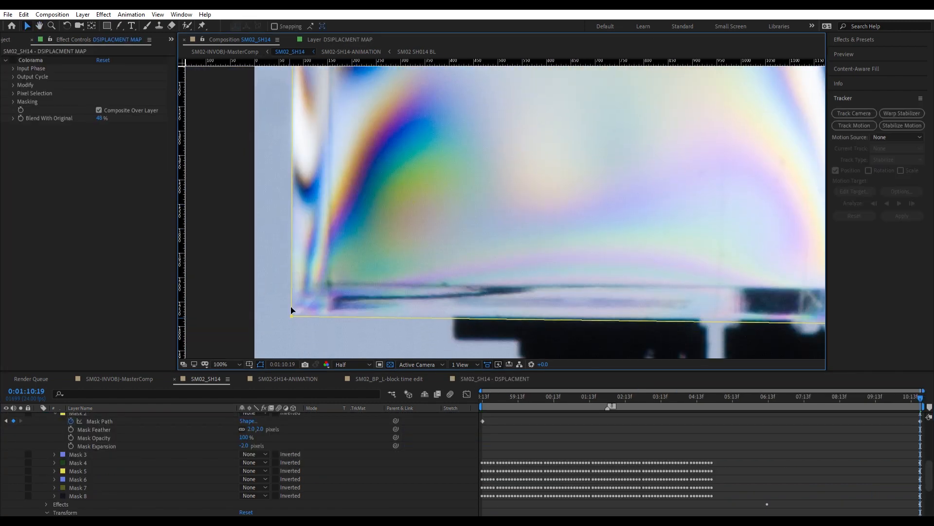
left_click_drag(291, 306, 302, 322)
key("Up")
Align Mask 2's lower-right corner with the large glass box's bottom edge, nudging it left and up.
left_click_drag(420, 303, 223, 276)
left_click_drag(637, 281, 663, 308)
key("Left")
key("Left")
key("Up")
key("Up")
scroll(584, 141, "down", 4)
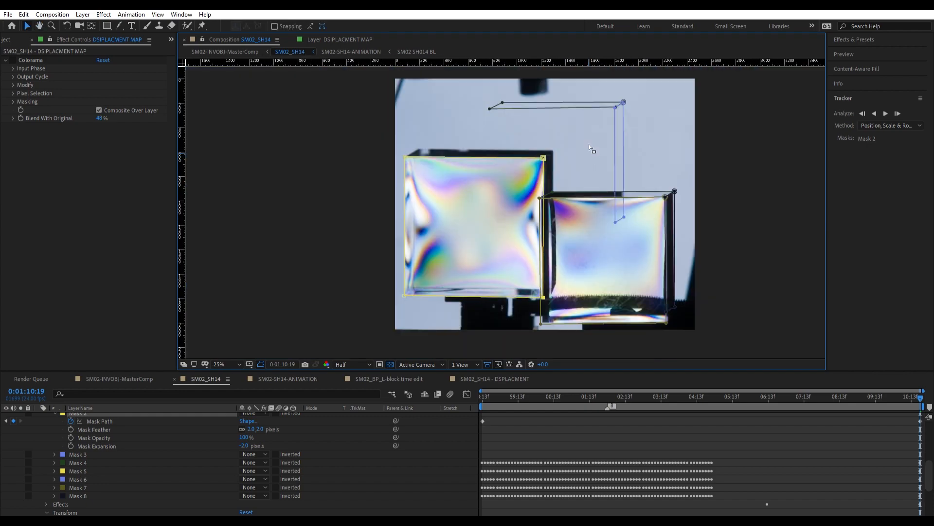
Scrub SM02_SH14 from 0:01:10:19 back to its start to review the aligned mask.
left_click_drag(920, 397, 466, 386)
scroll(166, 424, "up", 1)
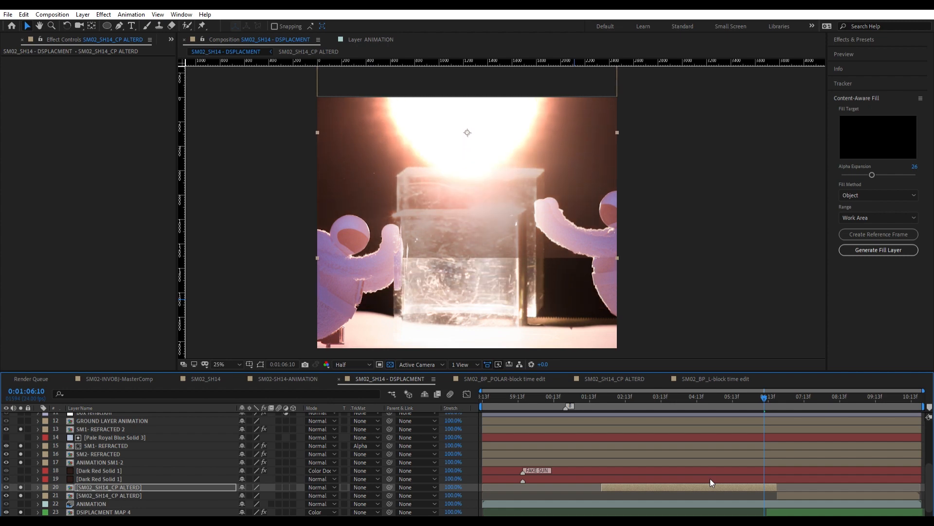
key("shift+minus")
key("shift+minus")
key("shift+minus")
Split the SM02_SH14_CP ALTERD layer at 0:01:04:19 into separate segments before and after that time.
key("i")
scroll(700, 469, "up", 3)
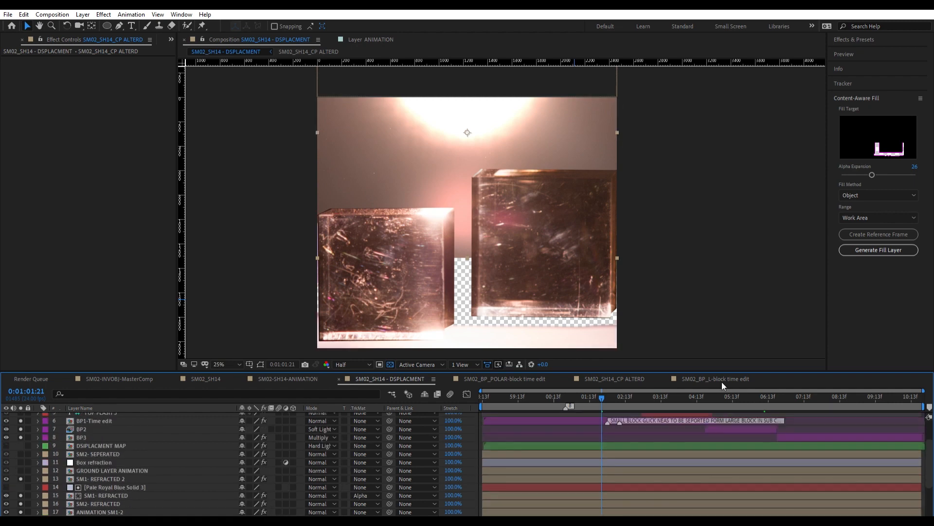
left_click(706, 396)
scroll(720, 469, "down", 3)
key("ctrl+shift+d")
key("Delete")
left_click(727, 398)
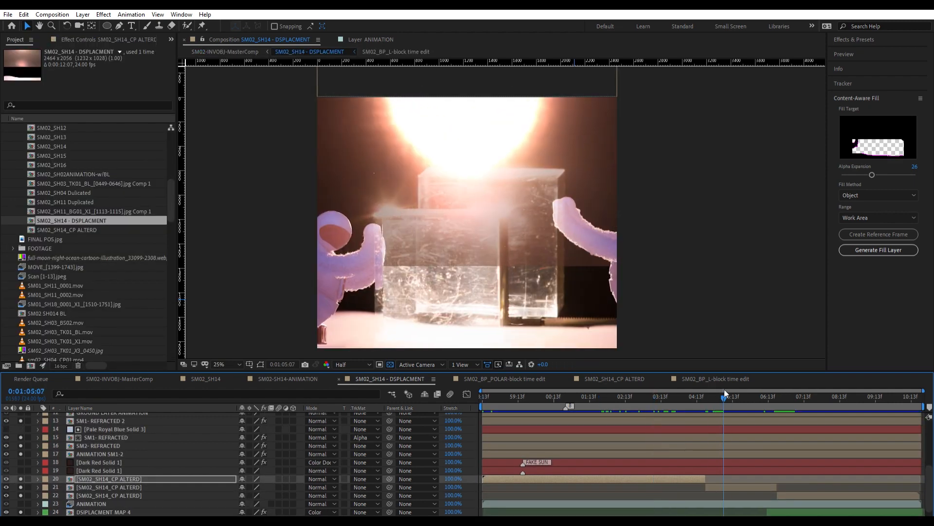
Move the two earlier SM02_SH14_CP ALTERD segments down in the frame to fill the transparent gap above the ground.
left_click(747, 487)
left_click_drag(483, 110, 483, 188)
left_click_drag(728, 398, 690, 398)
left_click(689, 479)
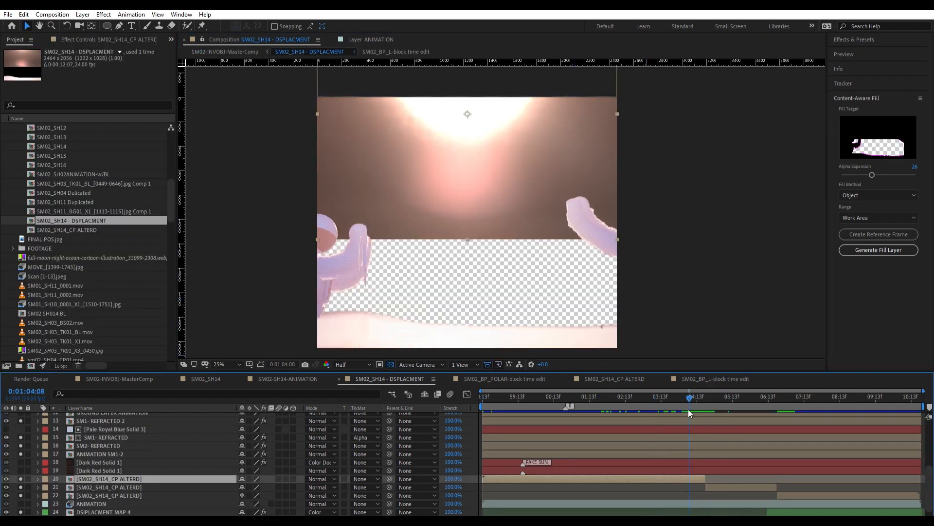
left_click_drag(459, 253, 459, 217)
key("Up")
key("Up")
key("shift+Up")
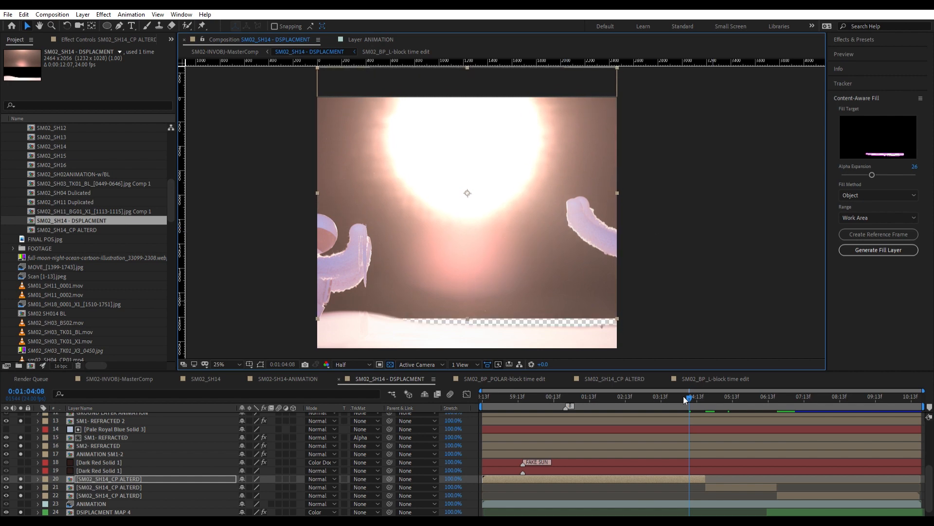
Cycle through blending modes on the BP2 layer at 0:01:04:23 and set it to Add.
left_click(686, 397)
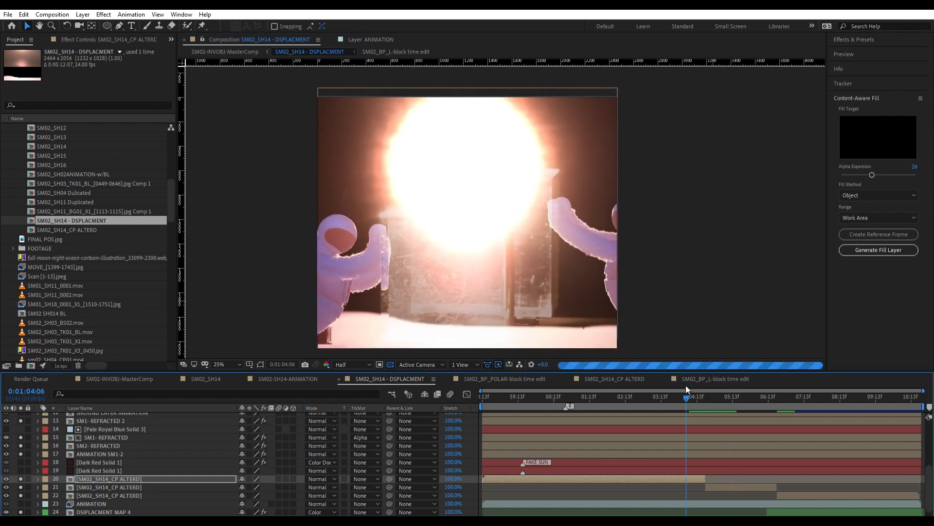
left_click(711, 397)
scroll(729, 456, "up", 3)
left_click(719, 444)
key("shift+equal")
key("shift+equal")
key("shift+equal")
key("shift+equal")
key("shift+equal")
key("shift+equal")
key("shift+equal")
key("shift+equal")
key("shift+equal")
key("shift+equal")
key("shift+equal")
key("shift+equal")
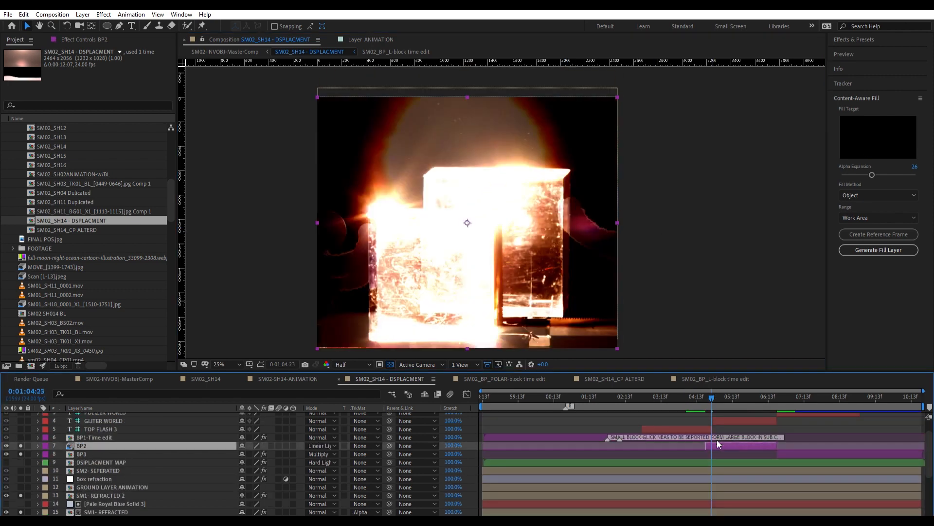
key("shift+minus")
key("shift+minus")
key("shift+minus")
key("shift+minus")
key("shift+minus")
key("shift+minus")
key("shift+minus")
key("shift+minus")
key("shift+minus")
key("shift+minus")
key("shift+minus")
key("shift+minus")
key("shift+minus")
key("shift+minus")
key("shift+minus")
key("shift+minus")
key("shift+minus")
key("shift+minus")
key("shift+minus")
key("shift+minus")
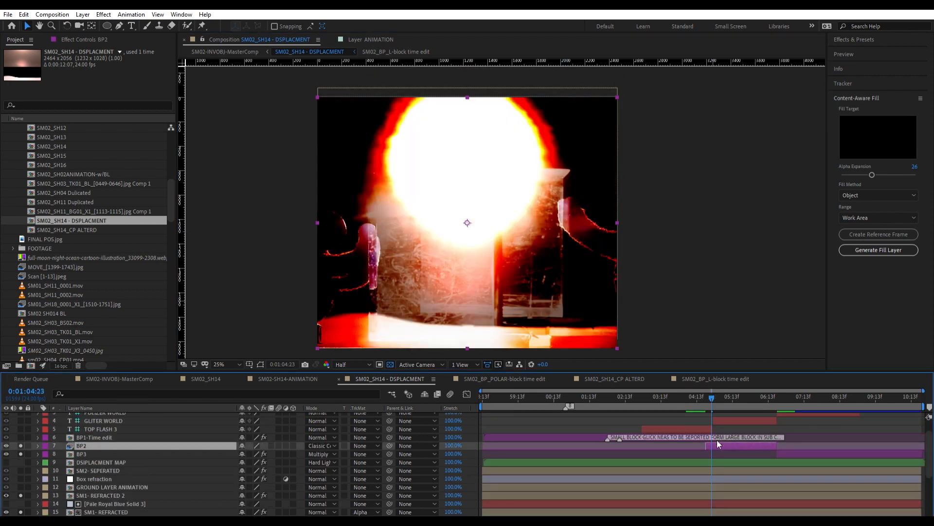
Solo the Box refraction adjustment layer together with the already soloed layers.
mouse_move(698, 388)
left_mouse_down()
mouse_move(689, 386)
mouse_move(706, 391)
left_mouse_up()
left_click(672, 436)
scroll(670, 432, "down", 2)
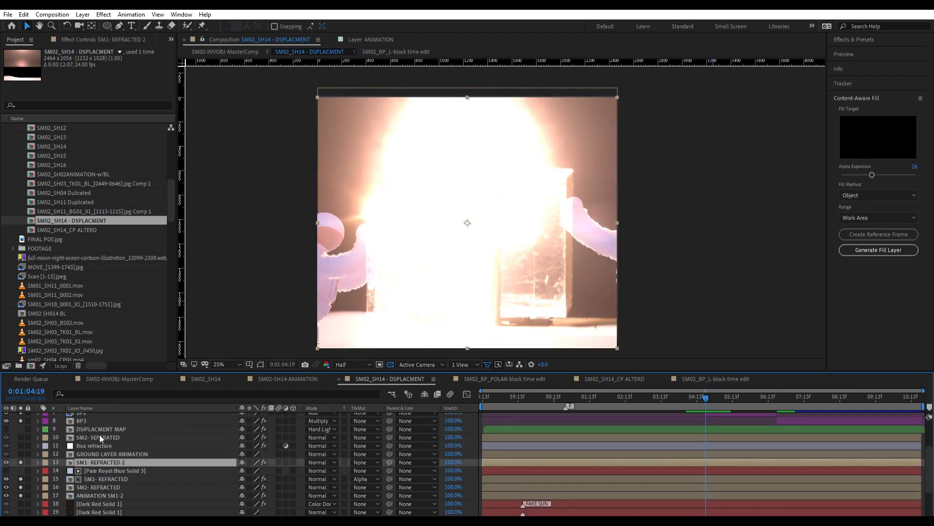
left_click(20, 441)
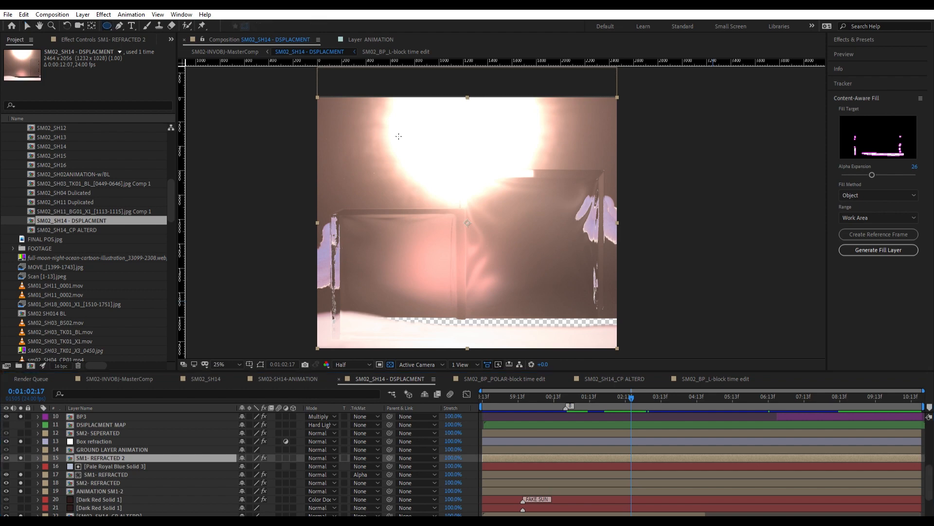
Draw an elliptical mask on the Box refraction layer at 0:01:02:17 and center it over the sun's lower area.
left_click_drag(399, 136, 528, 269)
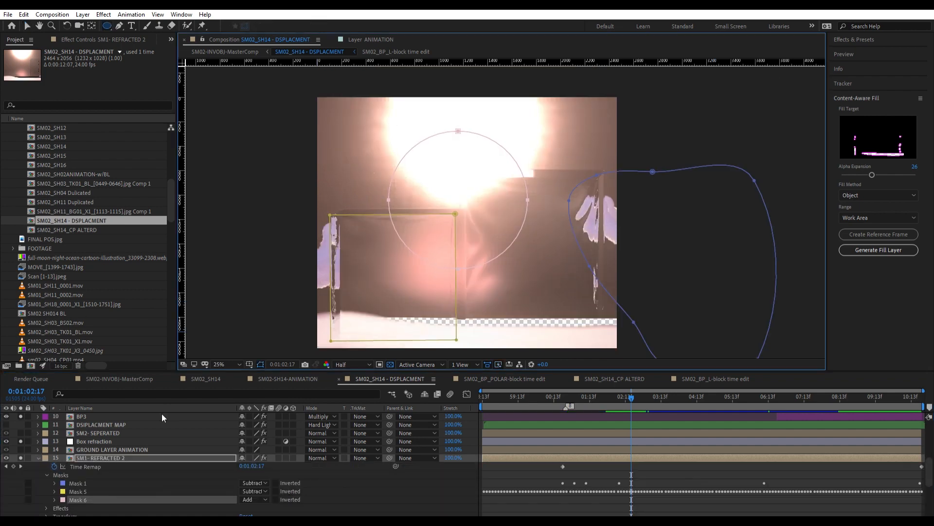
left_click(107, 441)
left_click_drag(378, 125, 536, 292)
key("v")
double_click(461, 125)
left_click_drag(463, 143, 472, 98)
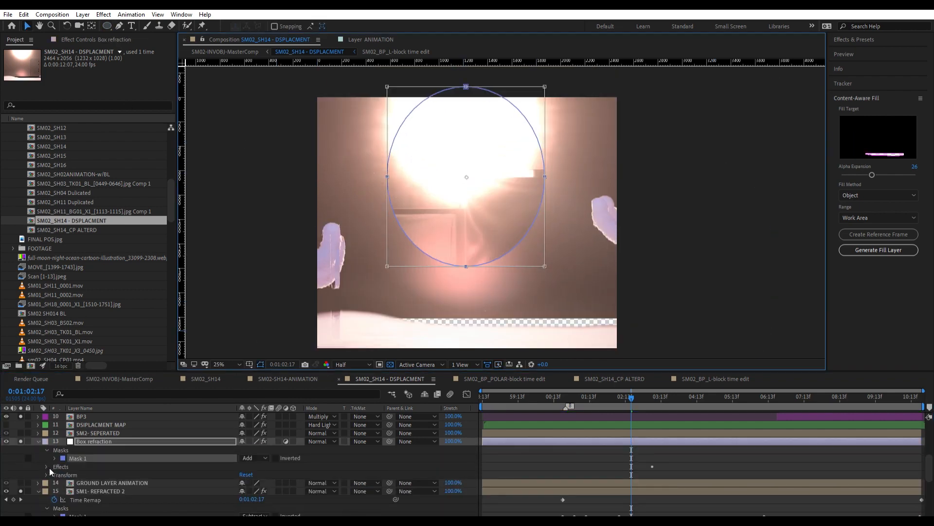
Set the Box refraction mask's feather to 200 pixels and its expansion to 207 pixels.
left_click(46, 475)
left_click(54, 458)
left_click_drag(257, 477, 346, 459)
key("space")
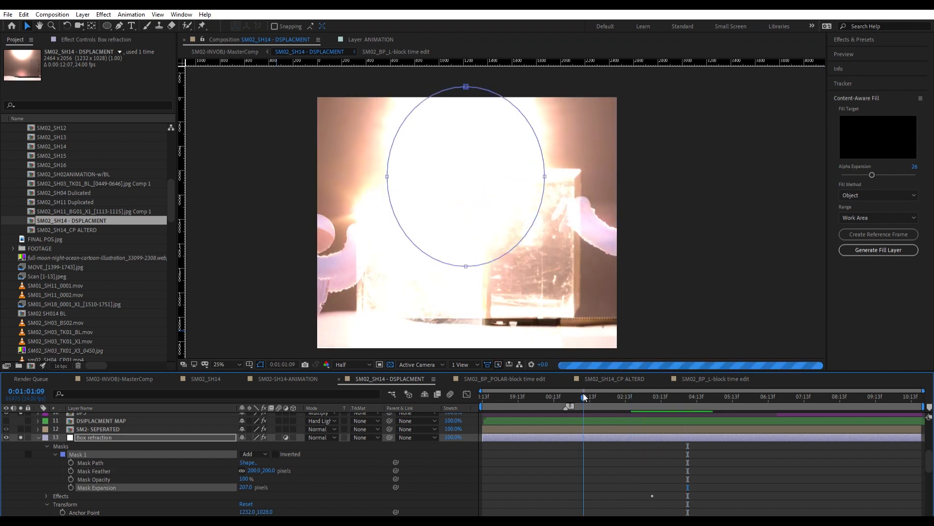
Move the Box refraction layer's elliptical mask higher over the sun at 0:01:02:12.
left_click(541, 395)
left_click(646, 396)
left_click_drag(646, 397, 624, 385)
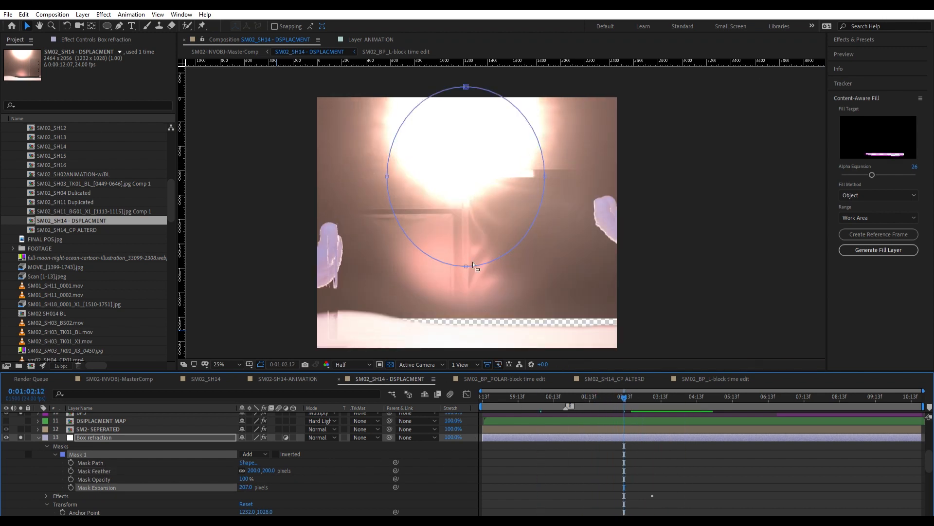
double_click(472, 265)
left_click_drag(467, 242, 471, 198)
Add the horizontal and vertical displacement channel keyframes at 0:01:01:18 on Box refraction and set Max Horizontal Displacement to 52.
left_click(597, 396)
left_click(63, 37)
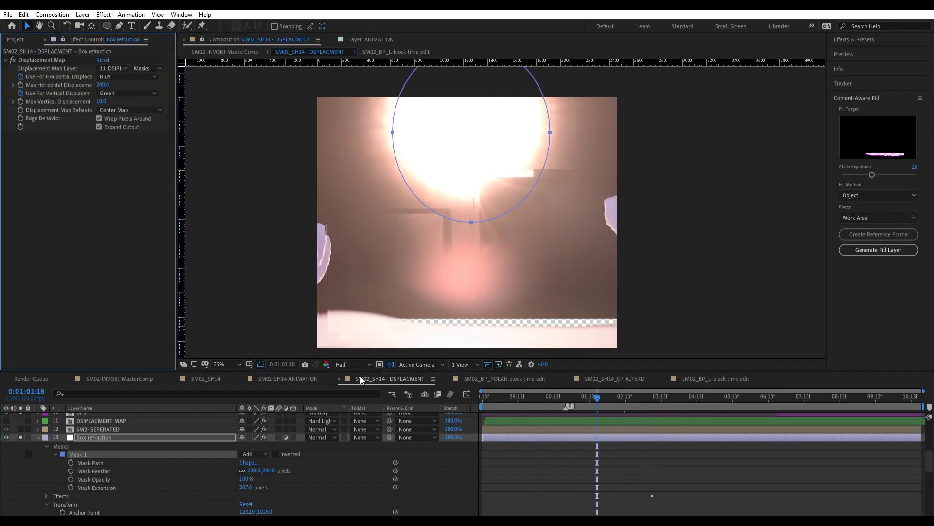
scroll(87, 478, "down", 3)
left_click(47, 421)
left_click(55, 429)
left_click_drag(666, 472, 647, 434)
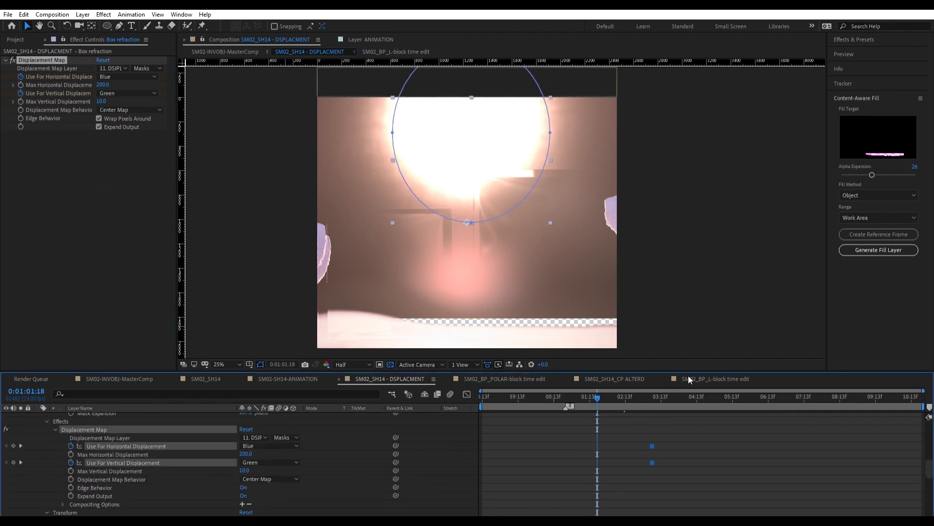
left_click_drag(247, 453, 247, 462)
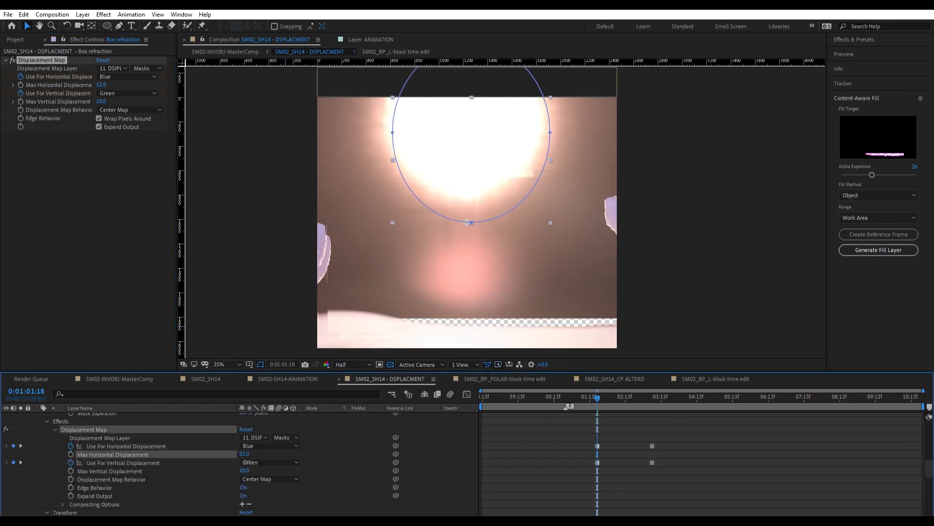
Set Box refraction's Max Vertical Displacement to -104 and add an Opacity keyframe at 0:01:01:04.
scroll(248, 472, "down", 6)
scroll(122, 475, "up", 7)
scroll(97, 487, "down", 3)
left_click(62, 504)
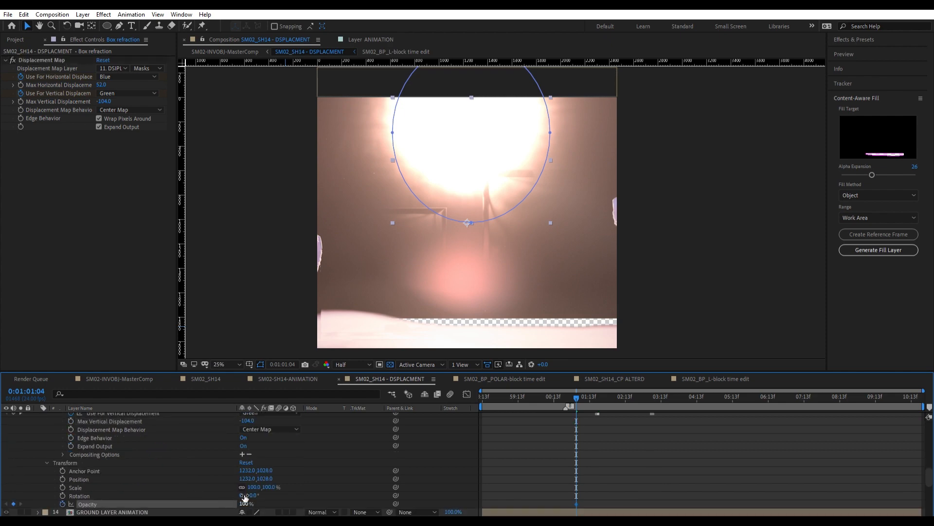
left_click(604, 397)
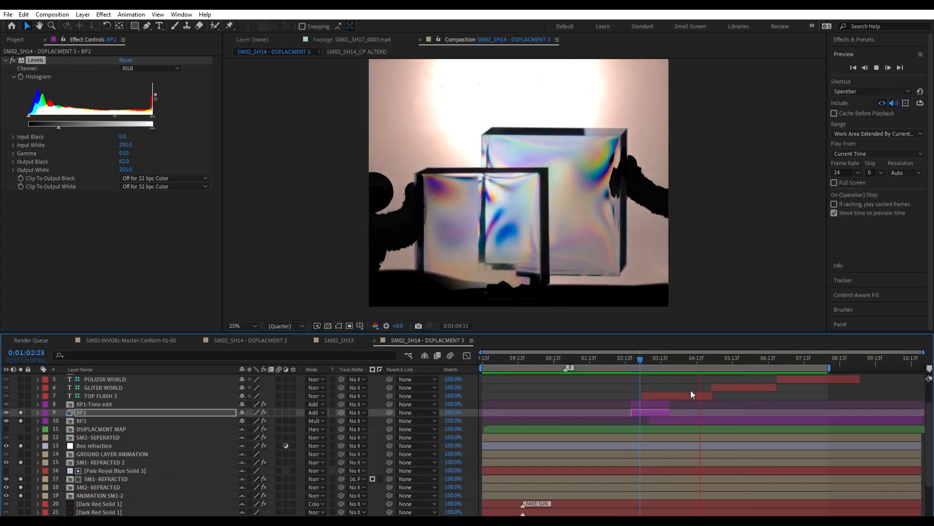
Set all of the BP4 layer's masks to None at 0:01:05:17 in SM02_SH14 - DSPLACMENT 3.
left_click(752, 412)
scroll(753, 412, "up", 1)
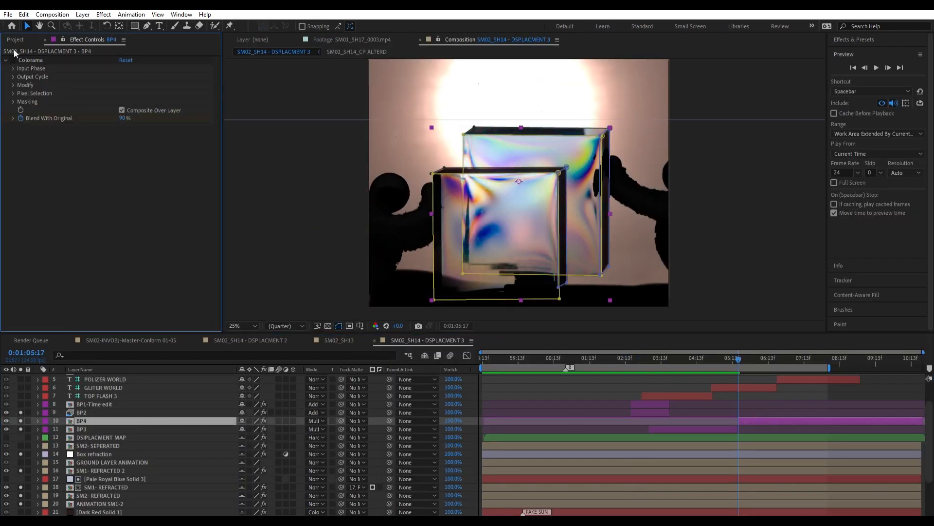
left_click(39, 420)
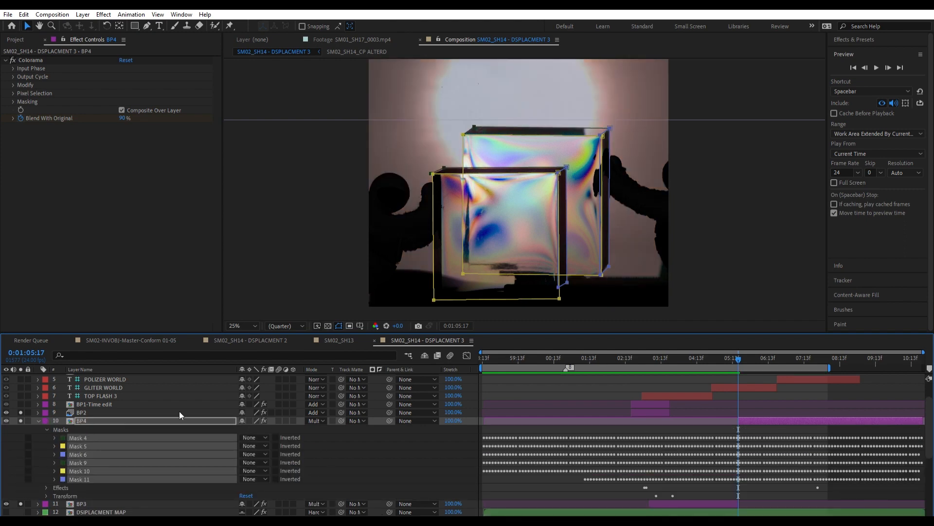
left_click(13, 60)
Cycle through blending modes on BP4 and preview the boxes from 0:01:04:23.
left_click(223, 423)
key("shift+equal")
key("shift+equal")
key("shift+equal")
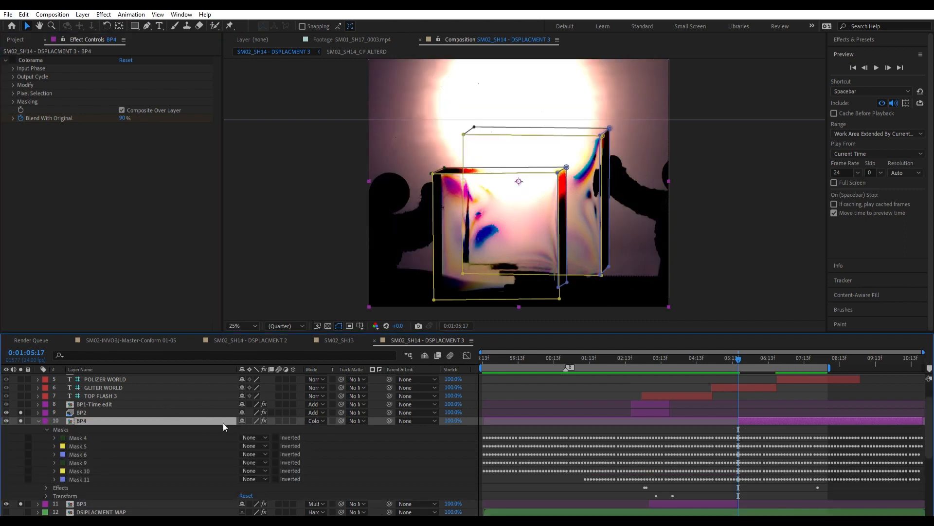
left_click(712, 358)
key("space")
left_click_drag(712, 358, 701, 358)
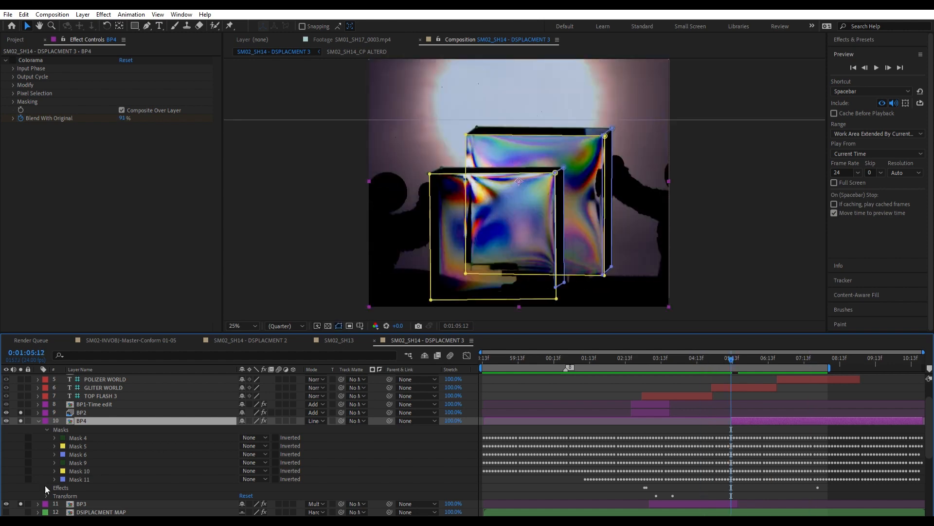
Add a 100% Opacity keyframe to BP4 and advance a few frames to 0:01:05:16.
left_click(46, 496)
scroll(30, 467, "down", 3)
left_click(14, 463)
key("Page_Down")
key("Page_Down")
key("Page_Down")
key("Page_Down")
key("Page_Down")
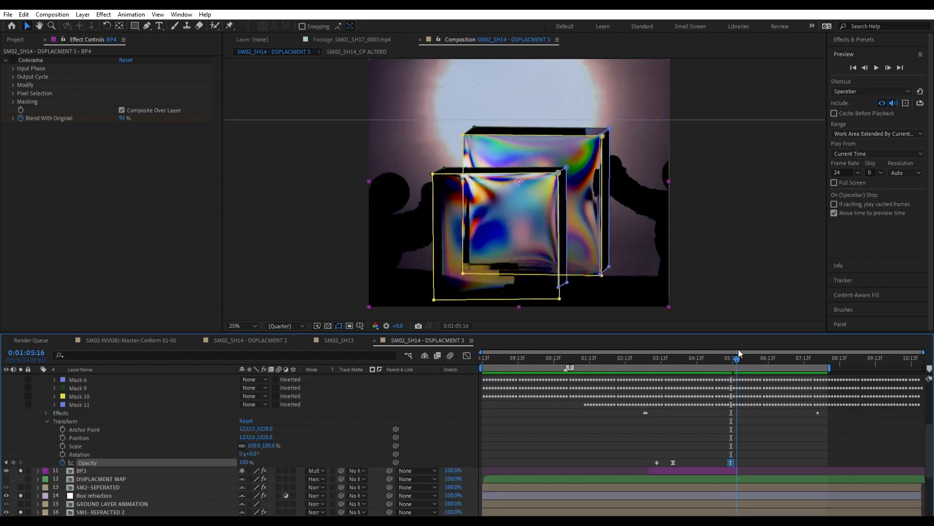